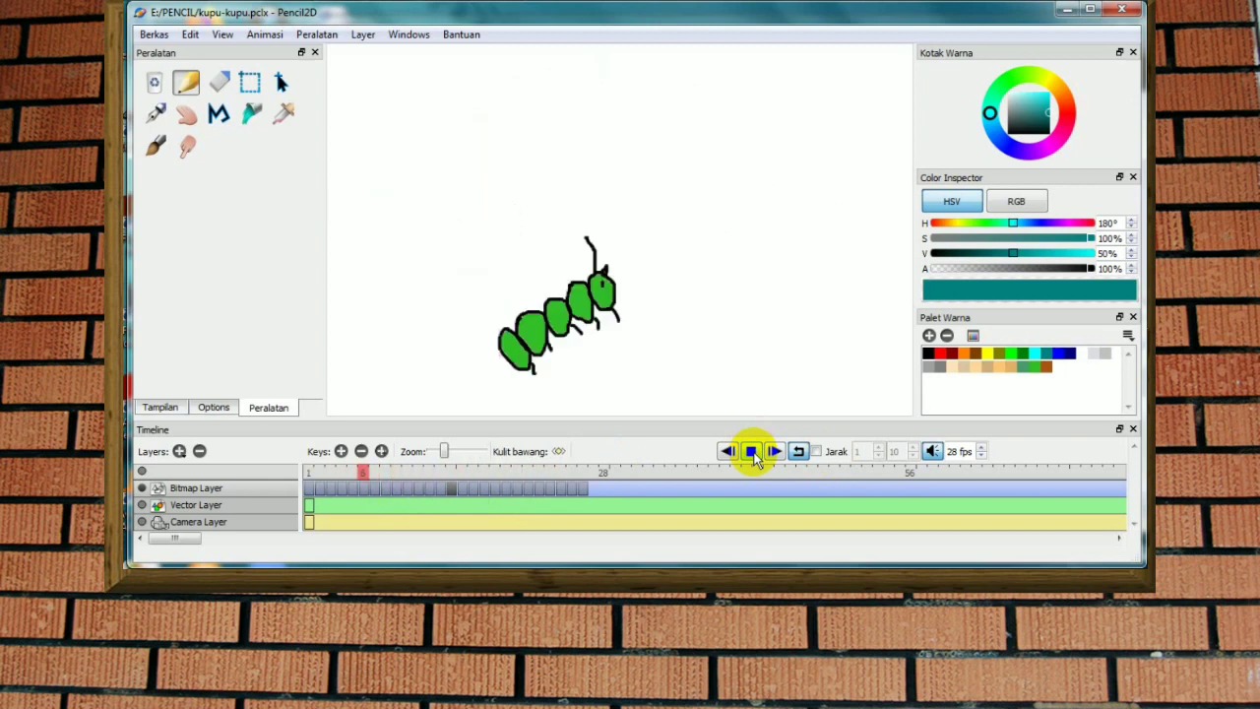
Step: Export the animation as the movie ANIMASI METAMORFOSIS.mp4 at 800 × 600 for frames 1 to 26, and play the exported film
left_click(751, 451)
left_click(153, 34)
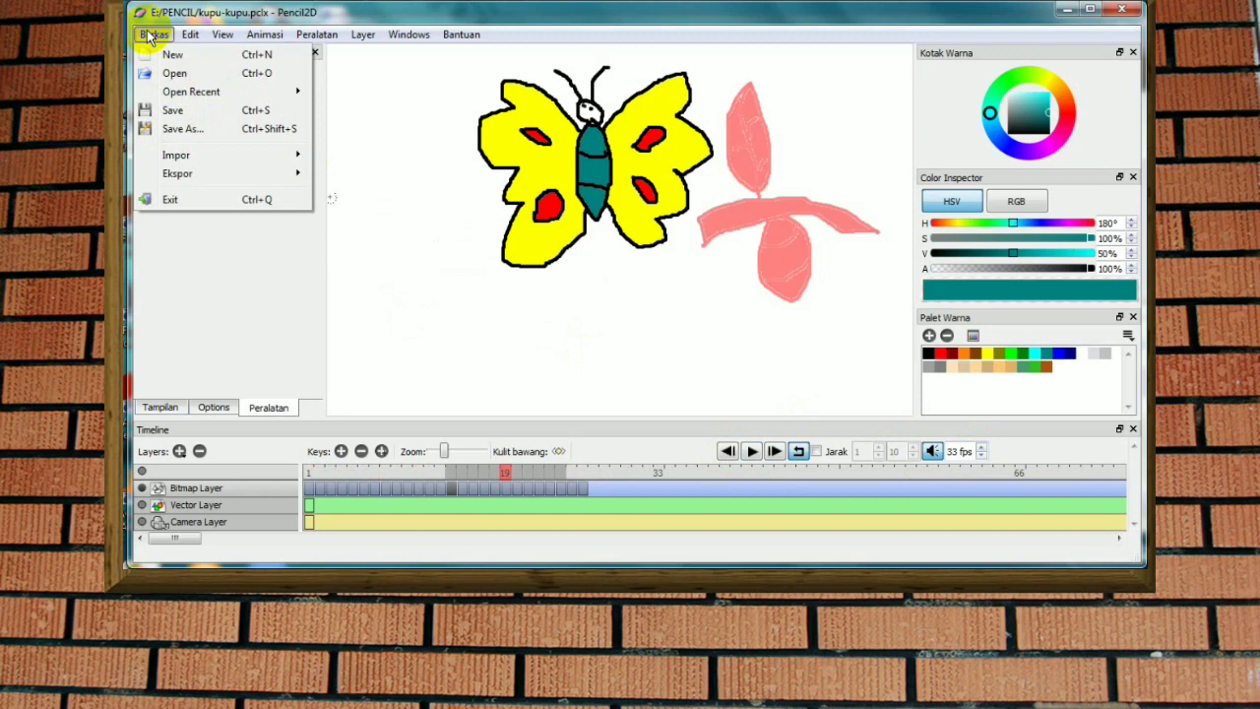
mouse_move(177, 173)
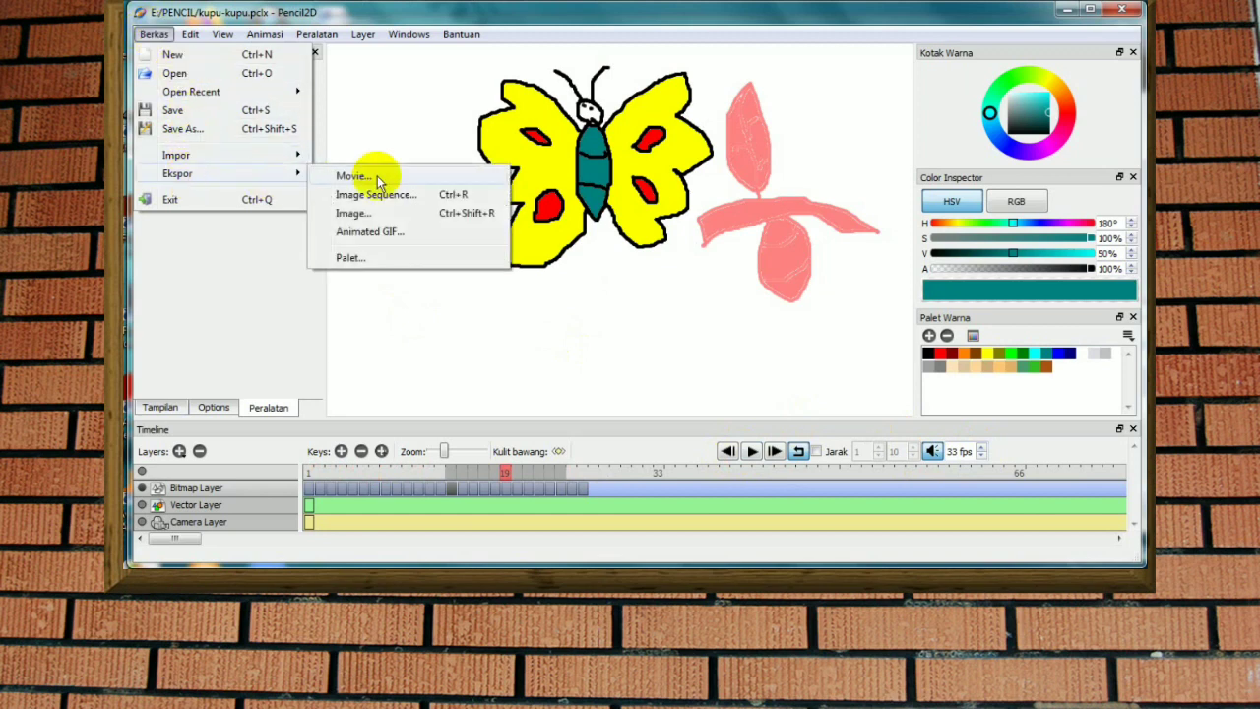
left_click(384, 177)
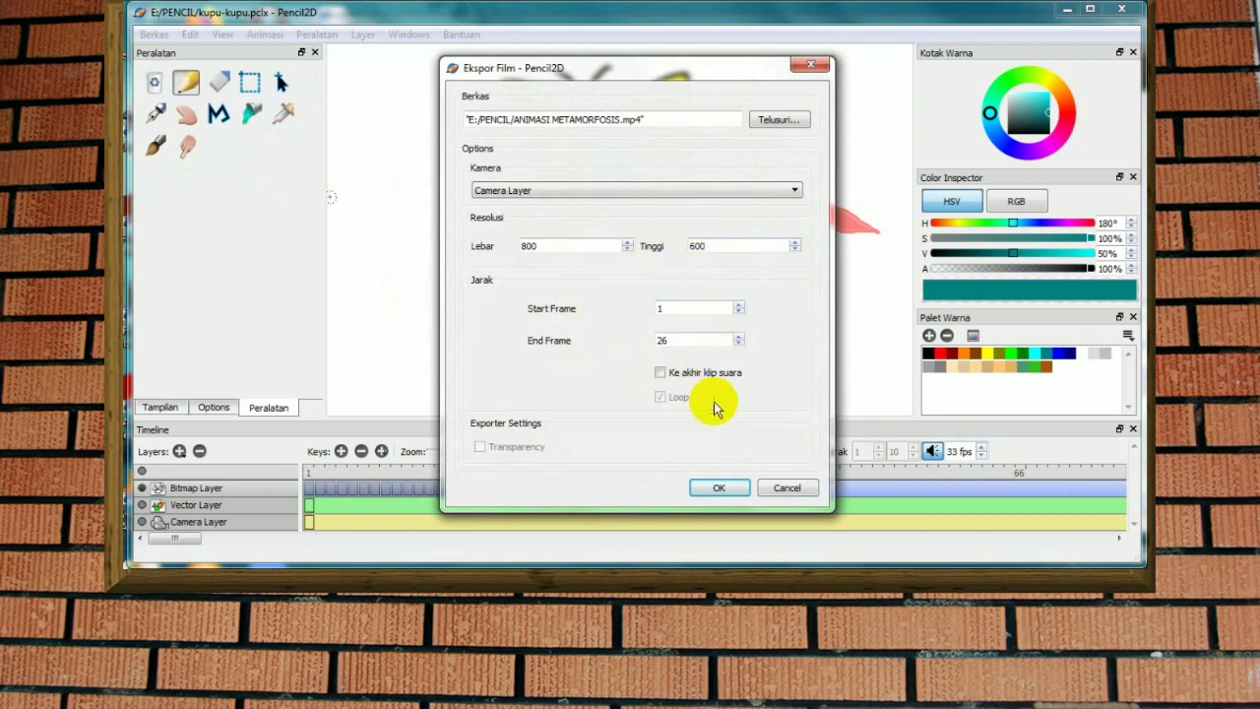
left_click_drag(754, 79, 971, 53)
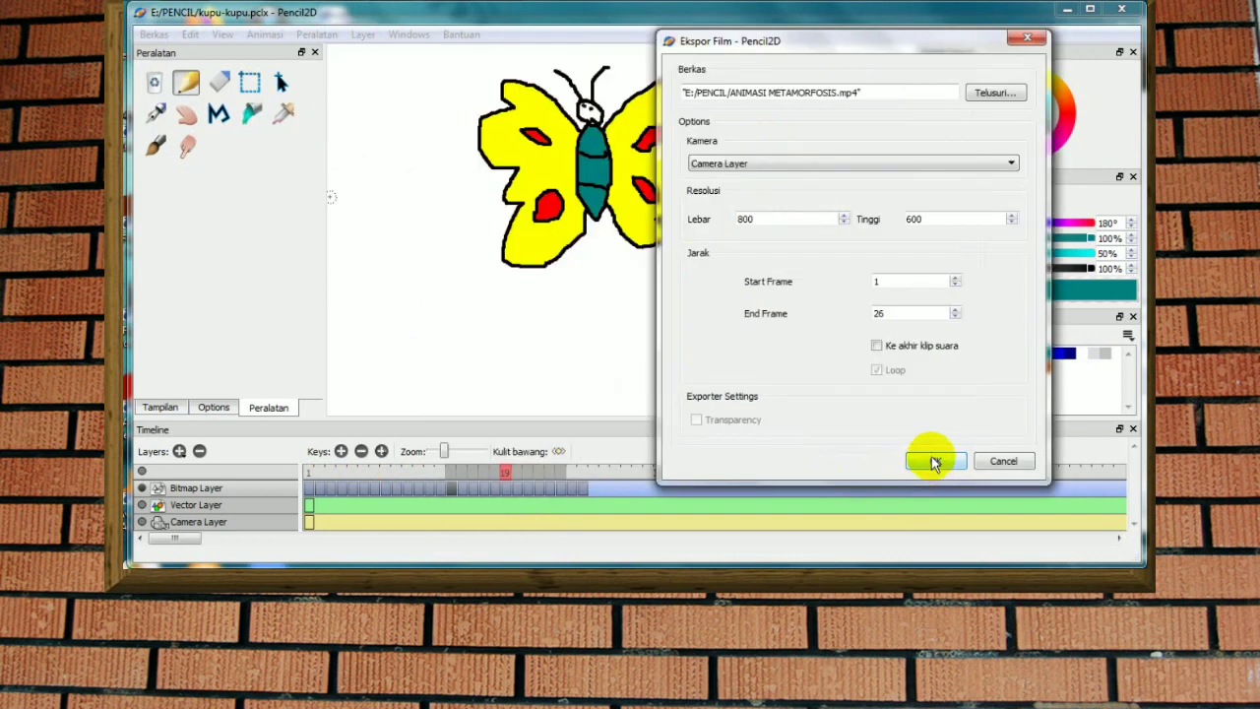
left_click(934, 463)
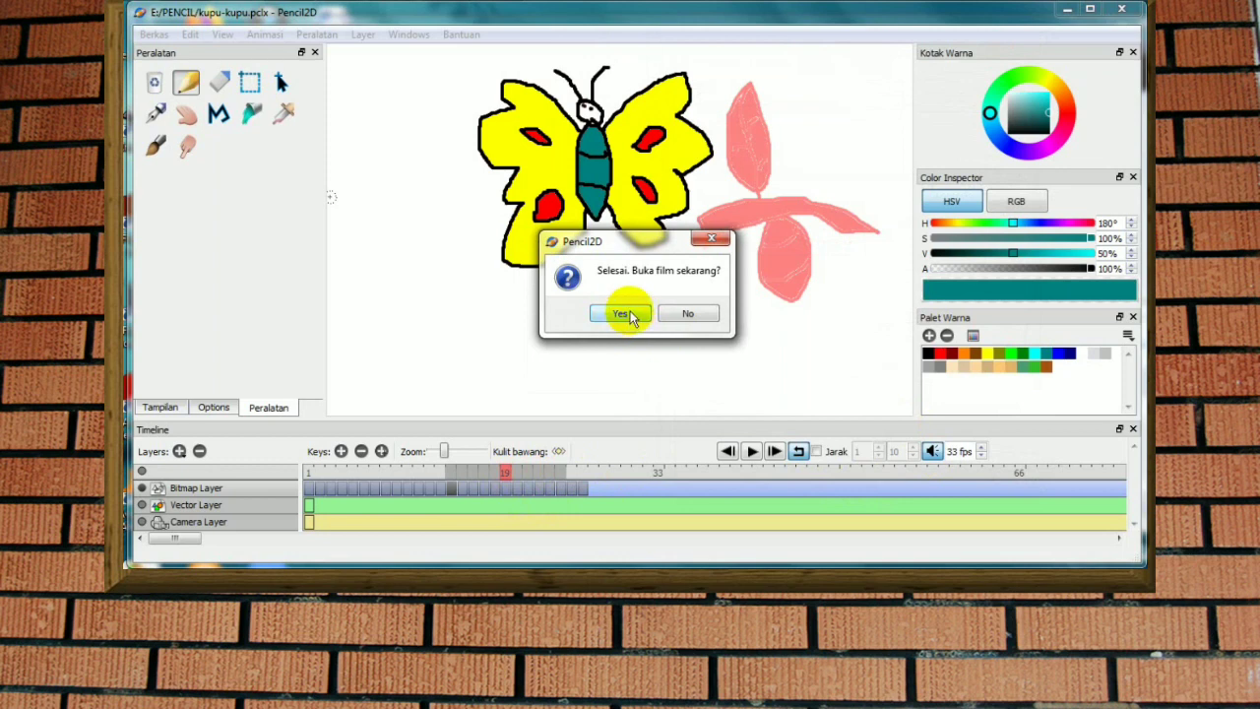
left_click(620, 313)
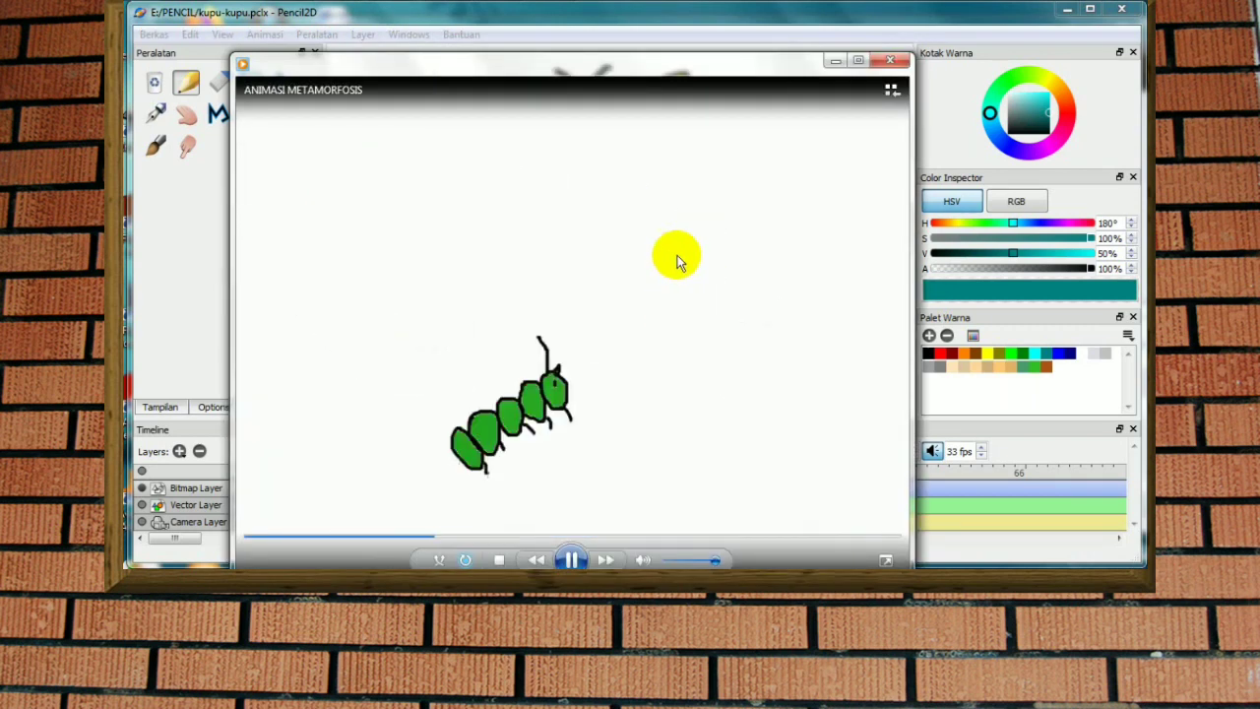
left_click(890, 60)
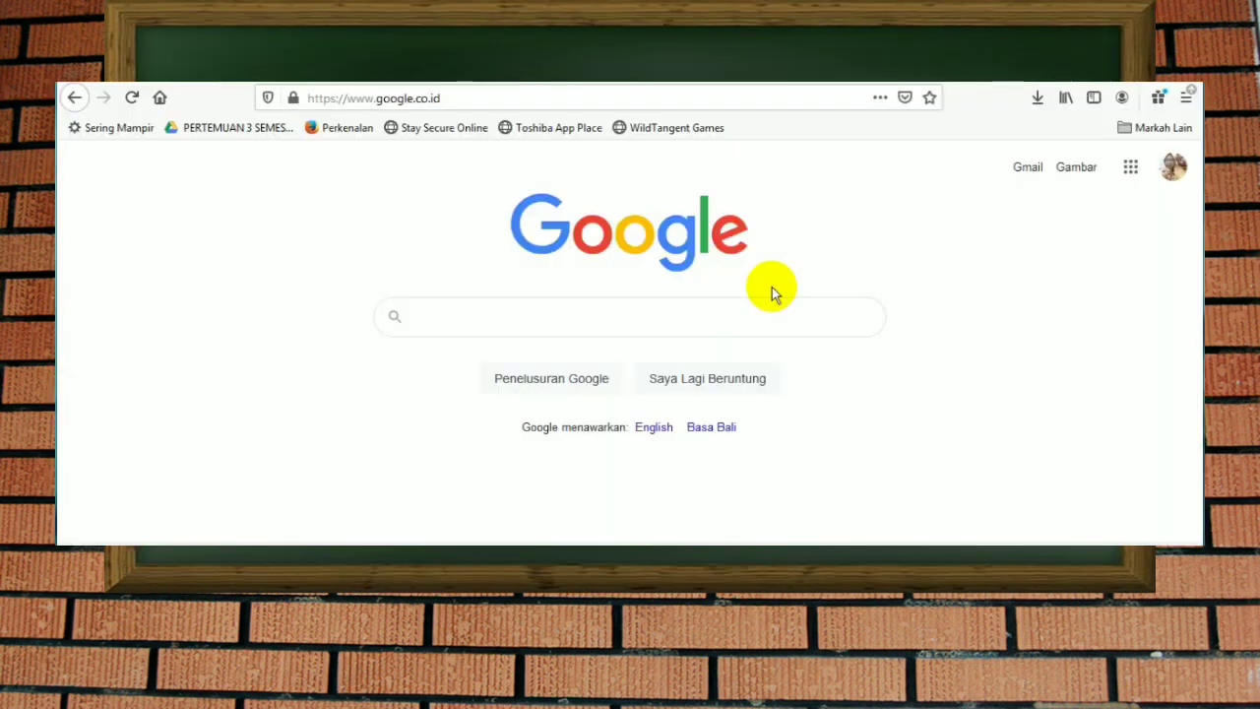
Step: In the web browser, search Google for "convert wmv to mp4" and open FreeConvert.com's WMV to MP4 Converter
left_click(497, 310)
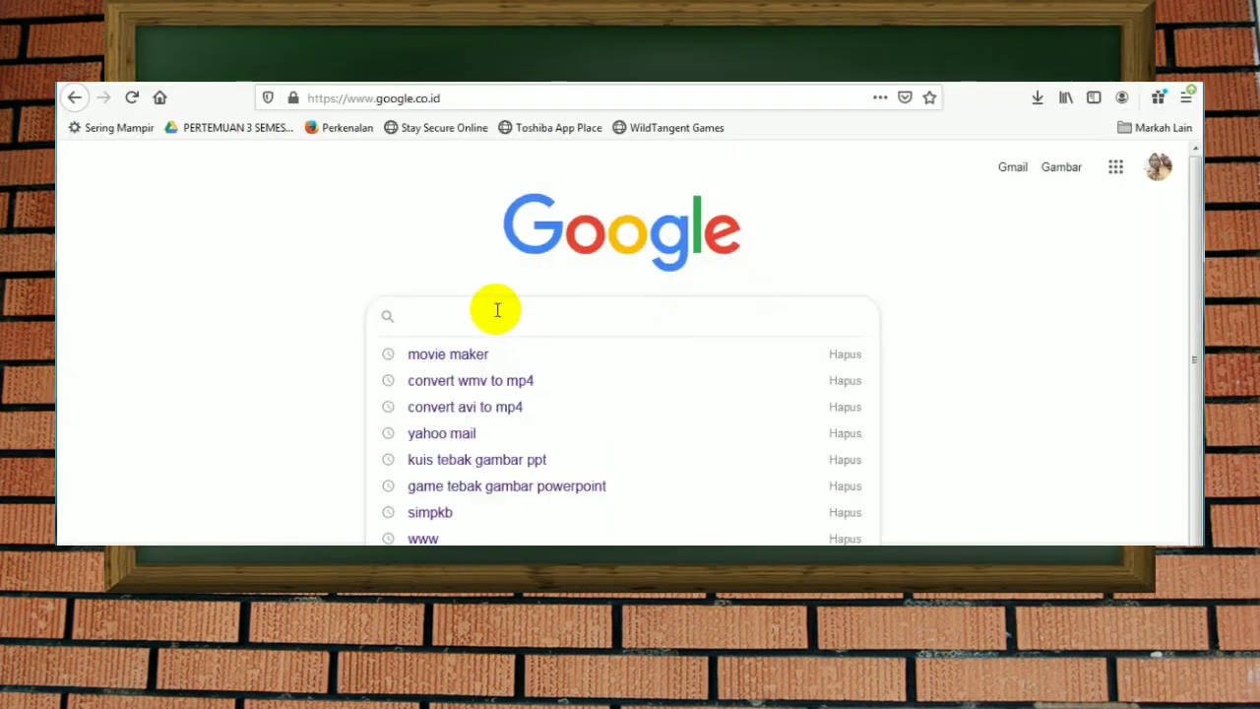
left_click(483, 384)
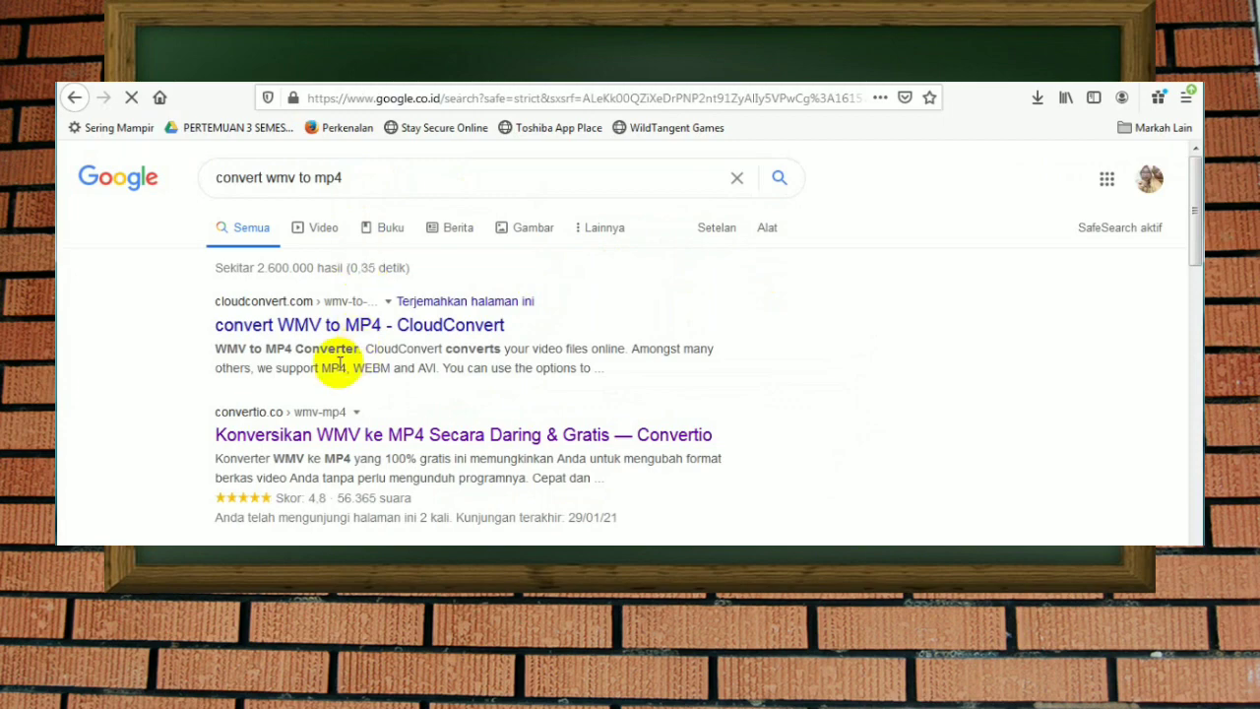
scroll(350, 372, "down", 3)
scroll(351, 374, "down", 9)
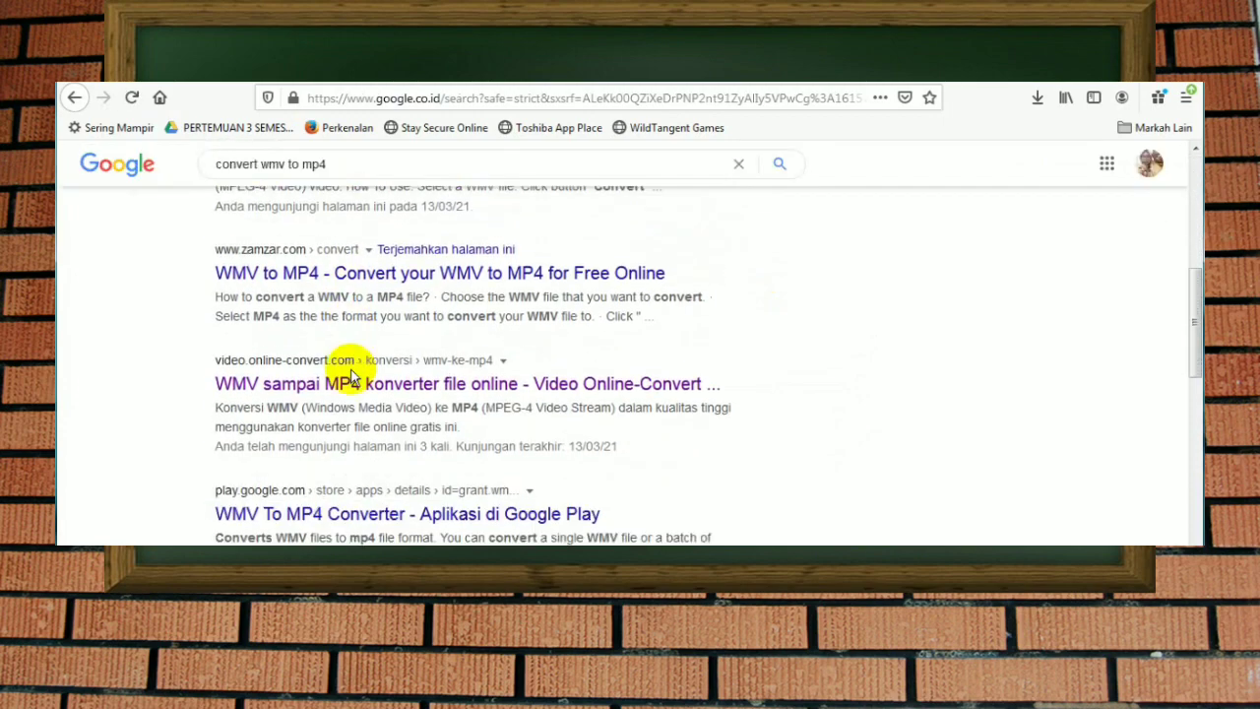
scroll(340, 394, "down", 3)
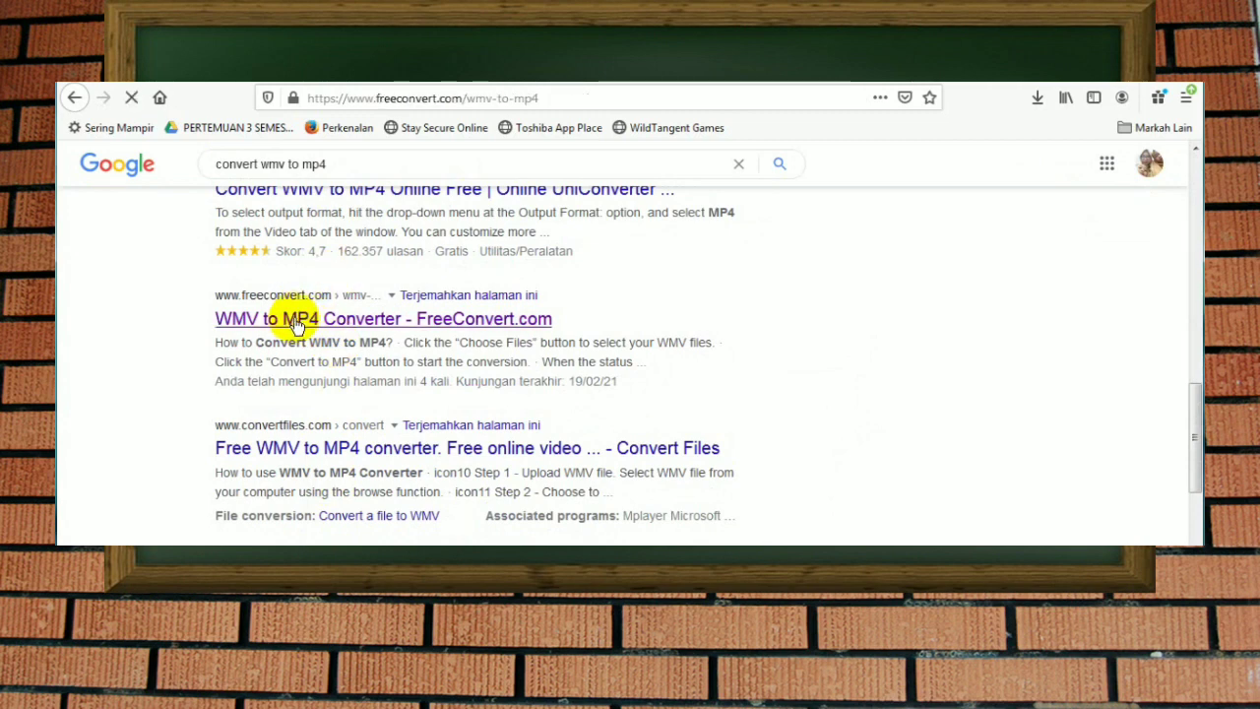
Step: Upload PENCIL 2.wmv from the Videos library to the converter and convert it to MP4
scroll(561, 359, "down", 5)
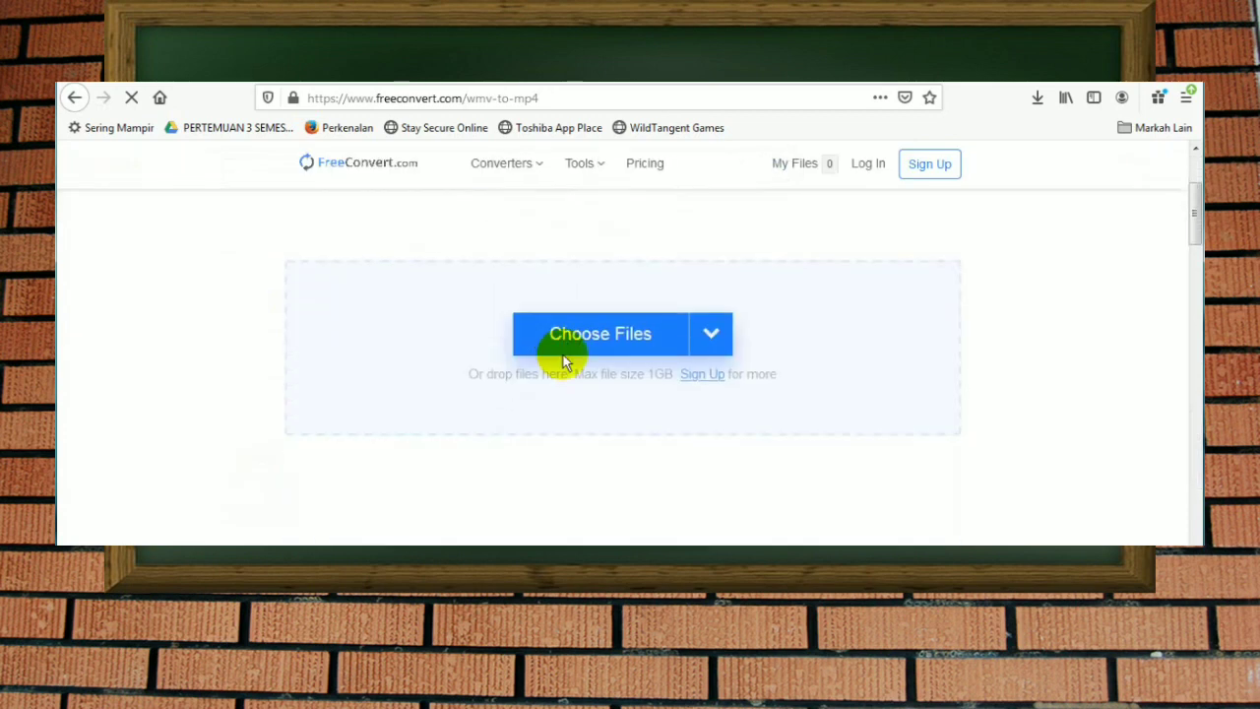
scroll(577, 370, "up", 3)
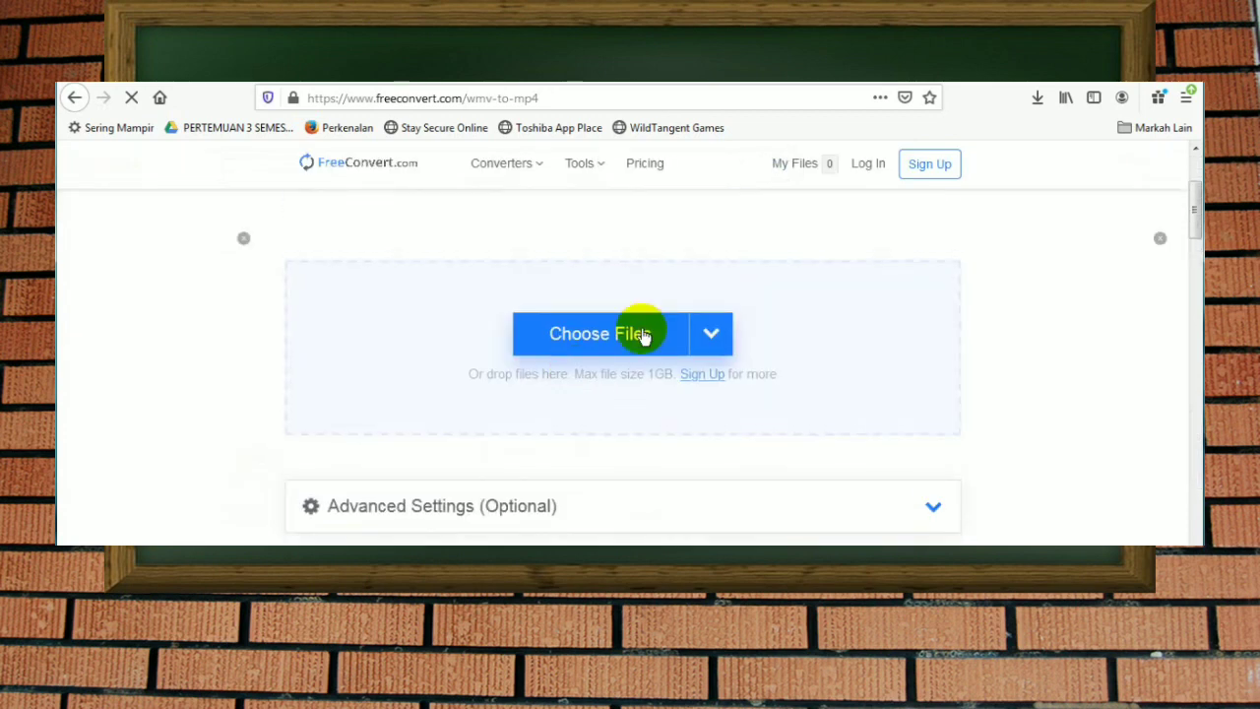
left_click(579, 340)
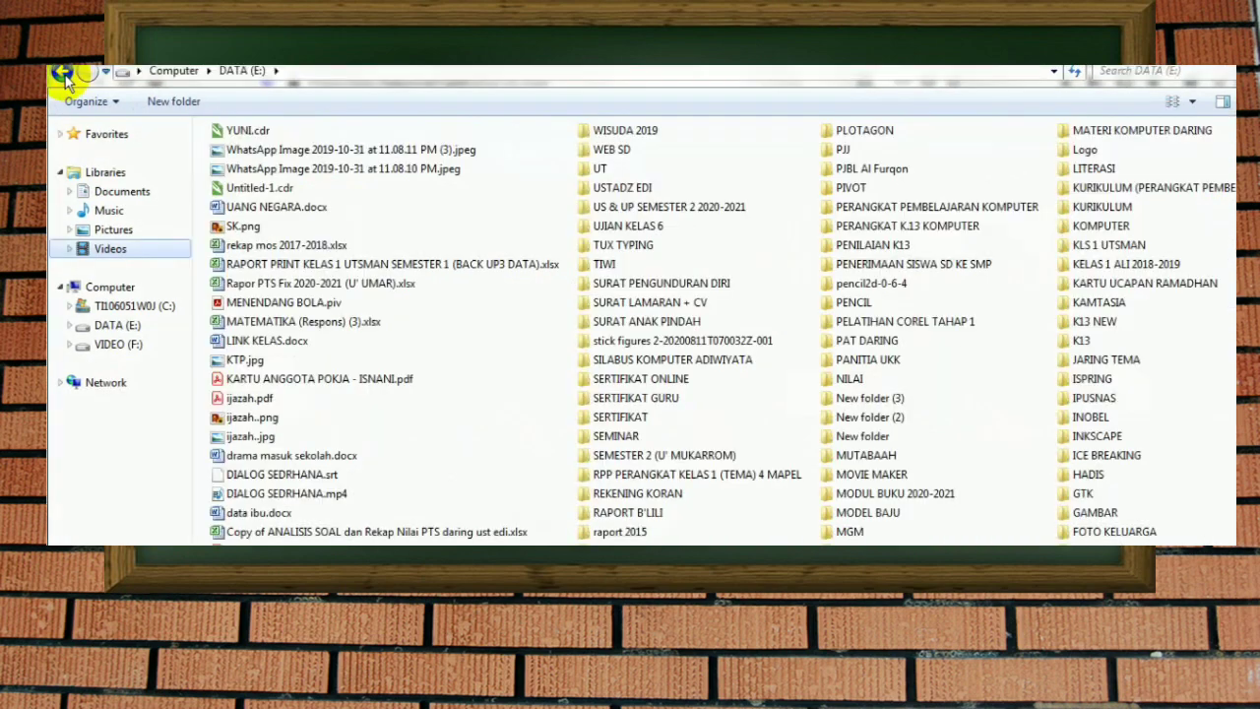
left_click(61, 75)
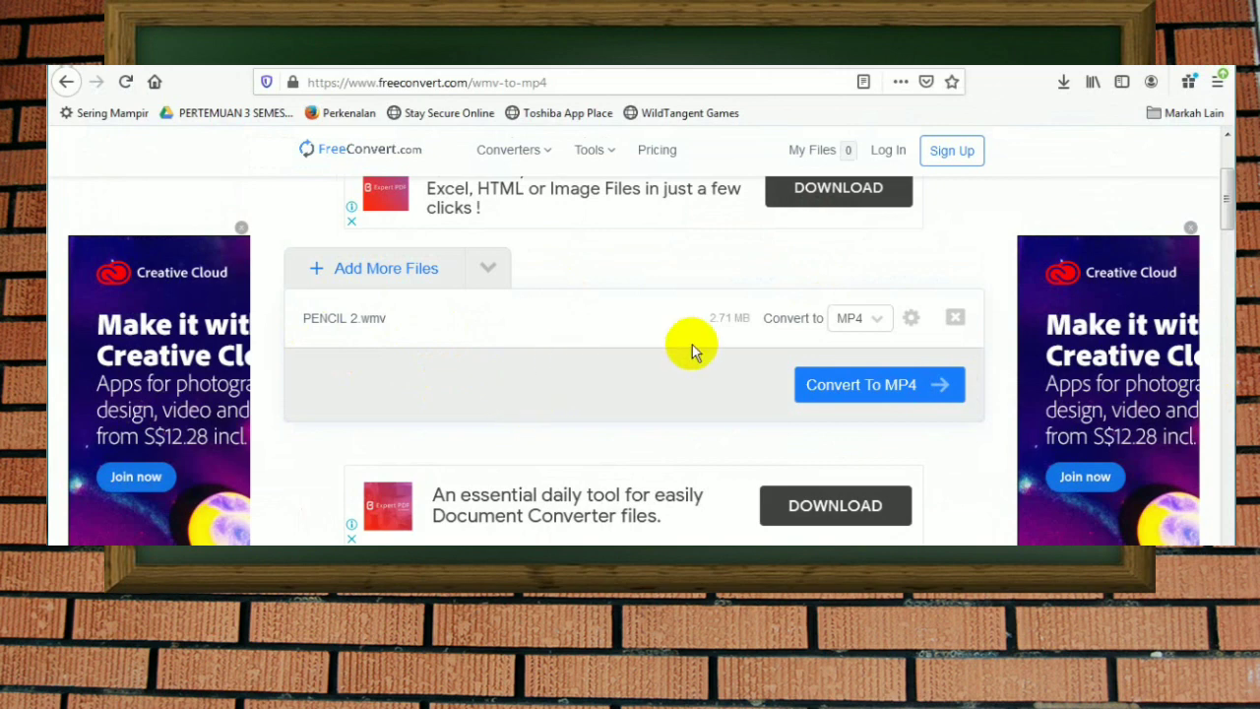
left_click(904, 392)
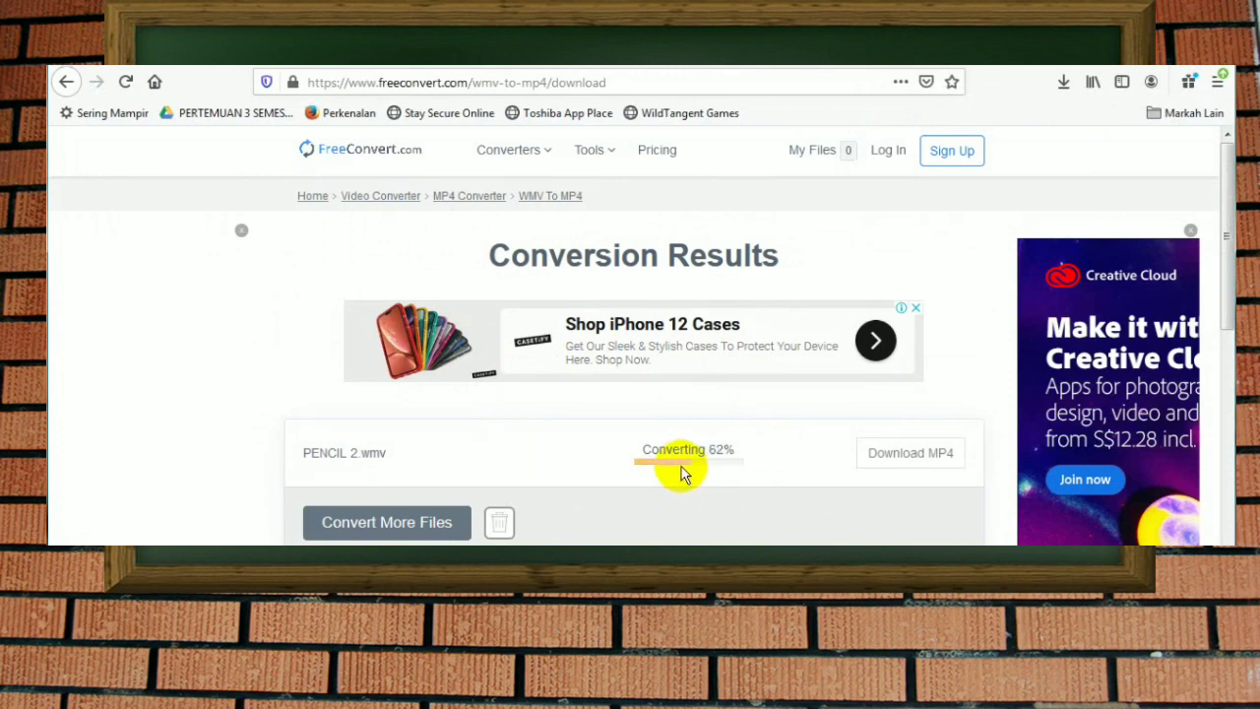
Step: Download the converted PENCIL 2.mp4, saving the file to the computer, and check it in the browser's downloads
left_click(862, 459)
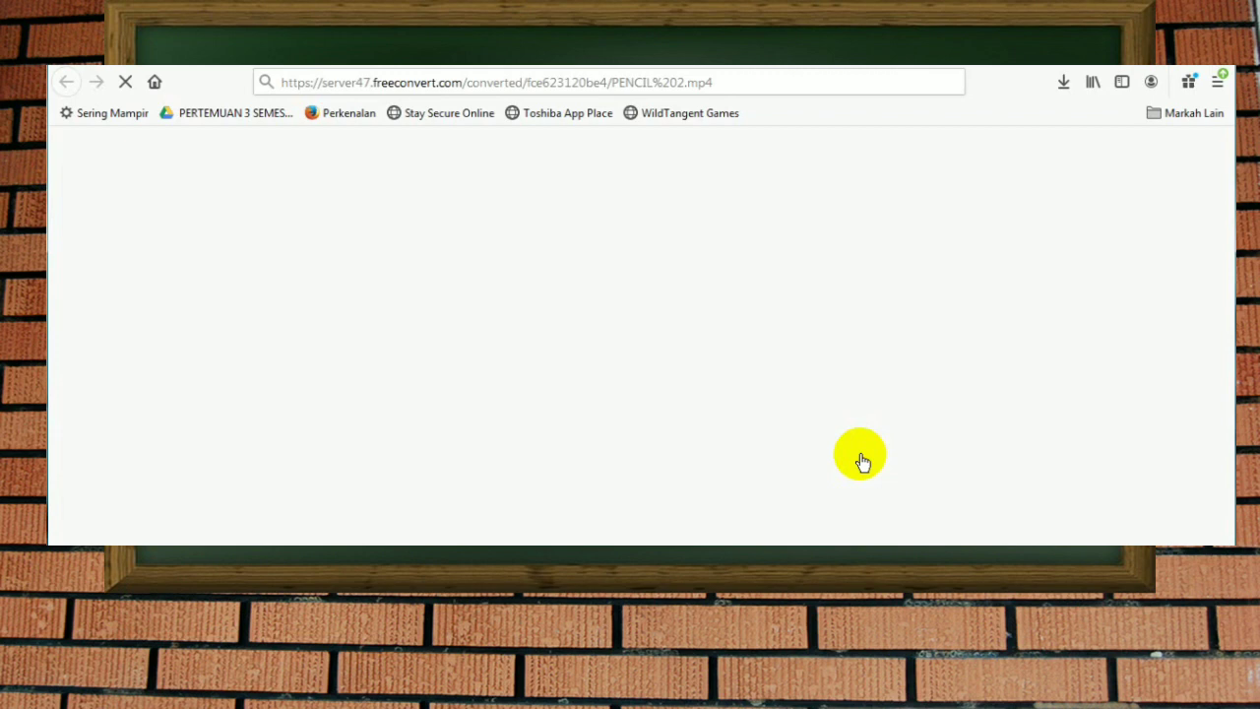
left_click(786, 390)
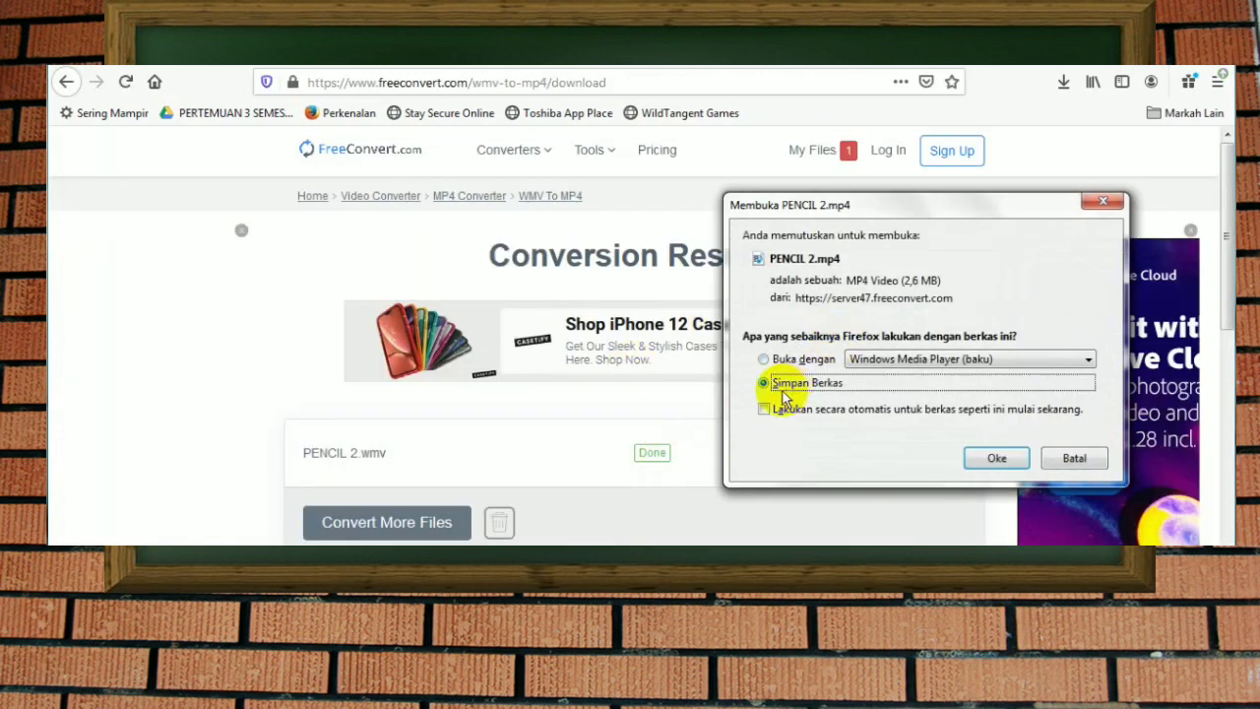
left_click(985, 456)
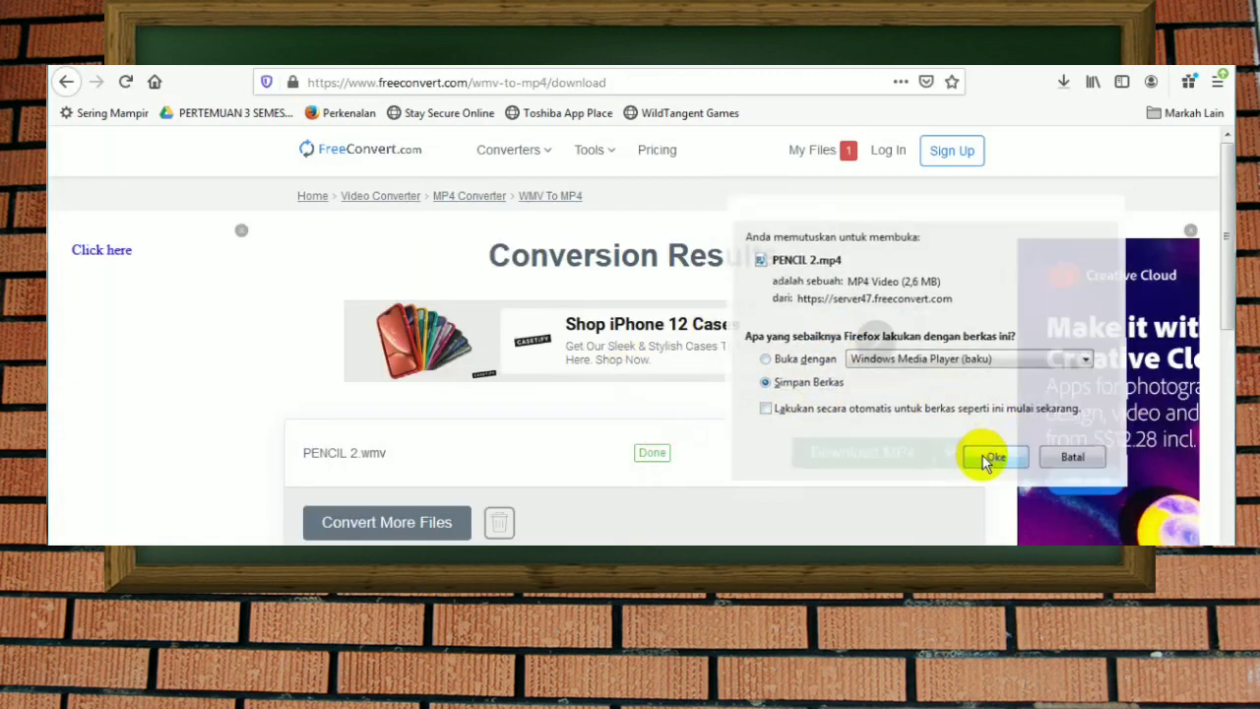
left_click(1064, 90)
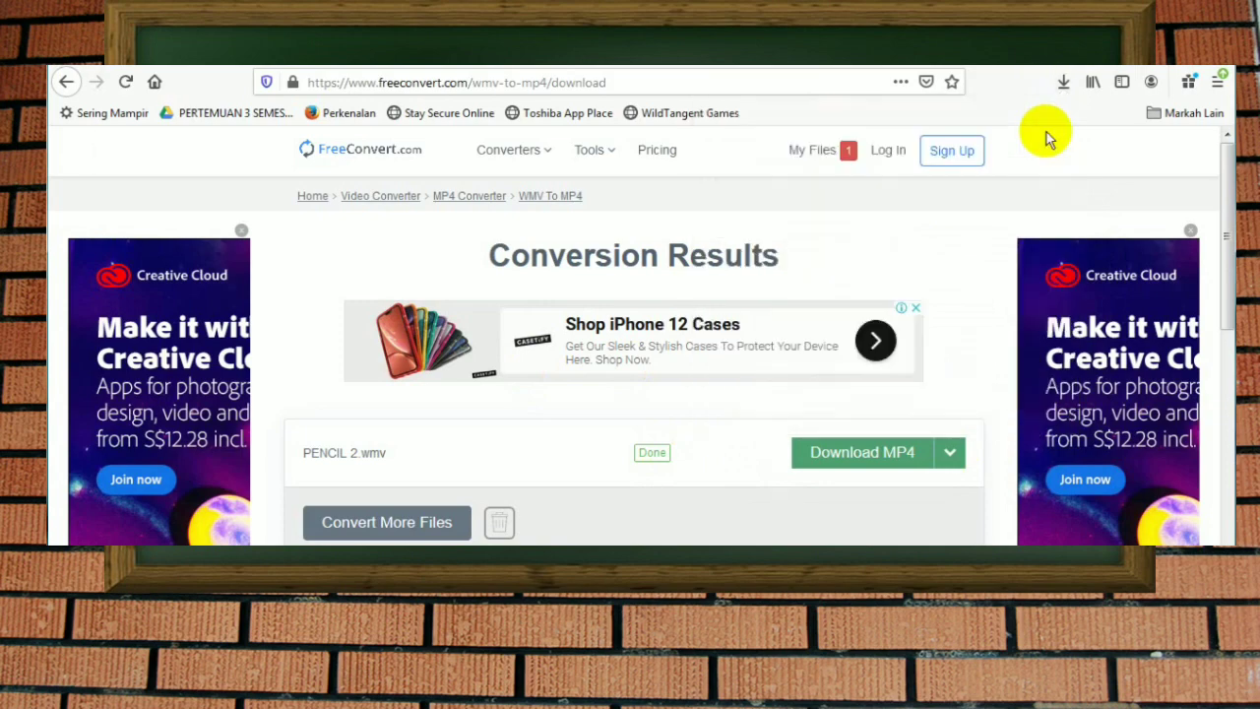
left_click(1048, 135)
scroll(595, 384, "down", 2)
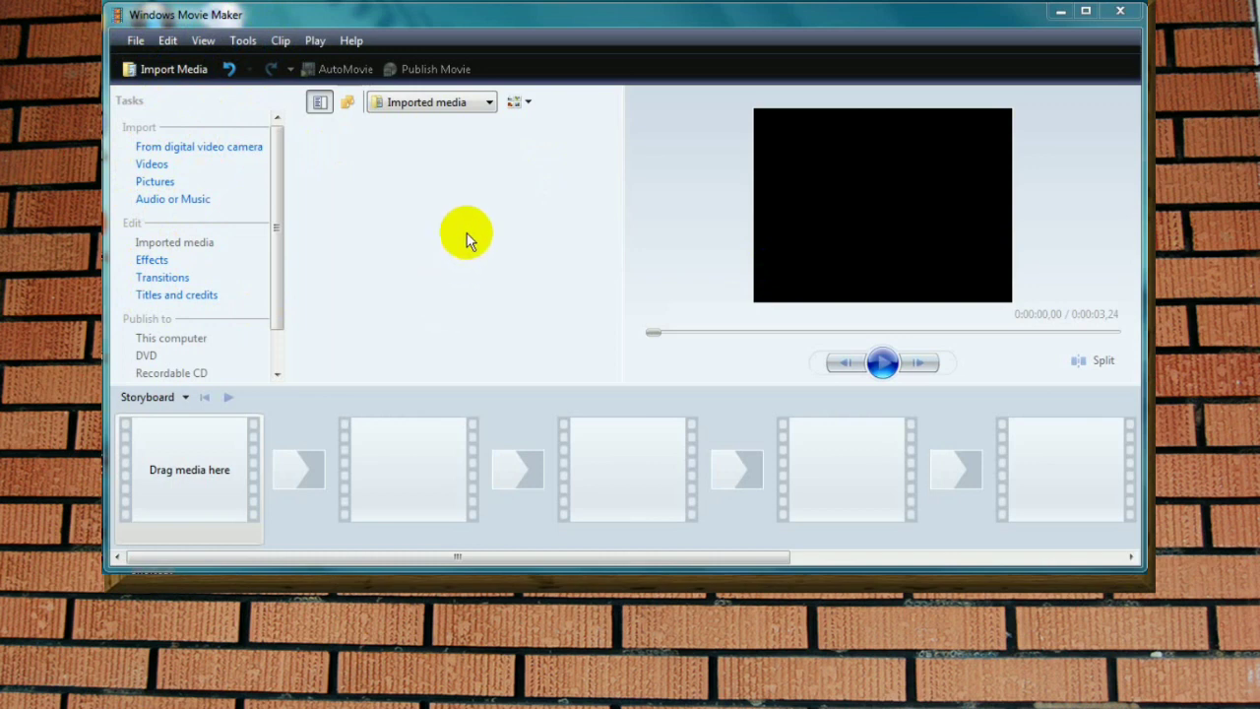
Step: In Windows Movie Maker, start a title at the beginning with the text "FILM ANIMASI" and the second line "KELAS 6"
left_click(202, 303)
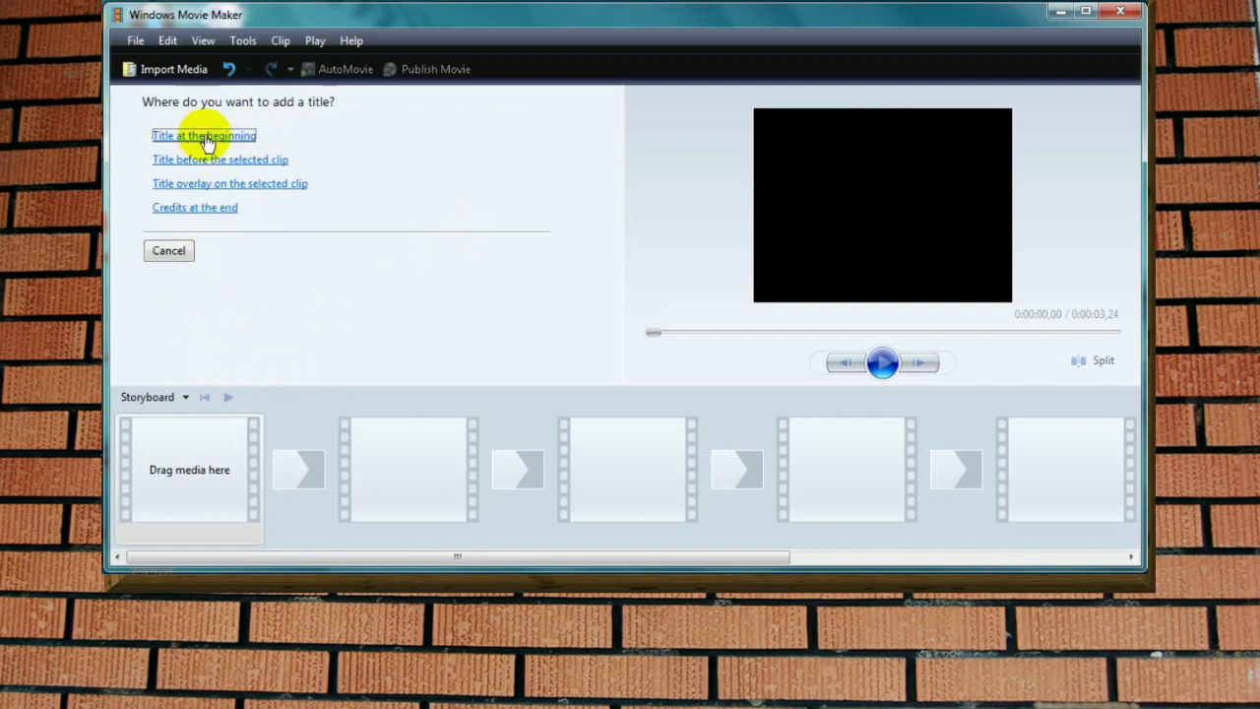
left_click(209, 138)
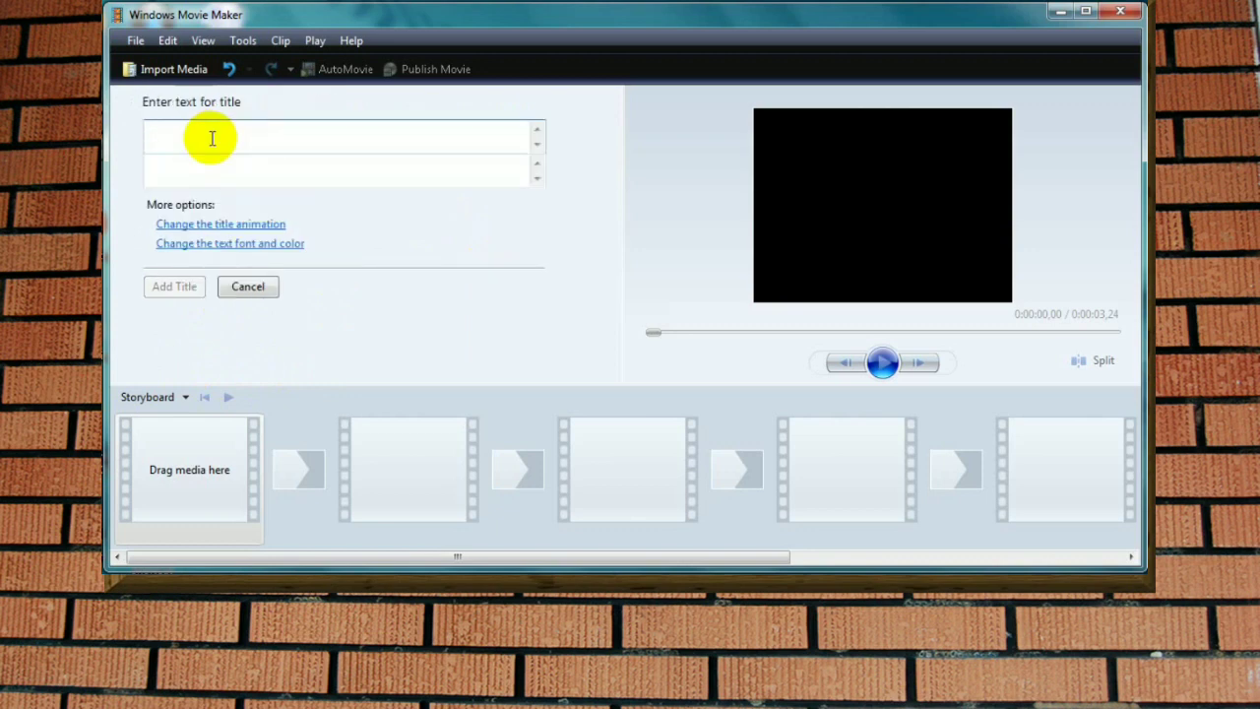
type("Fl")
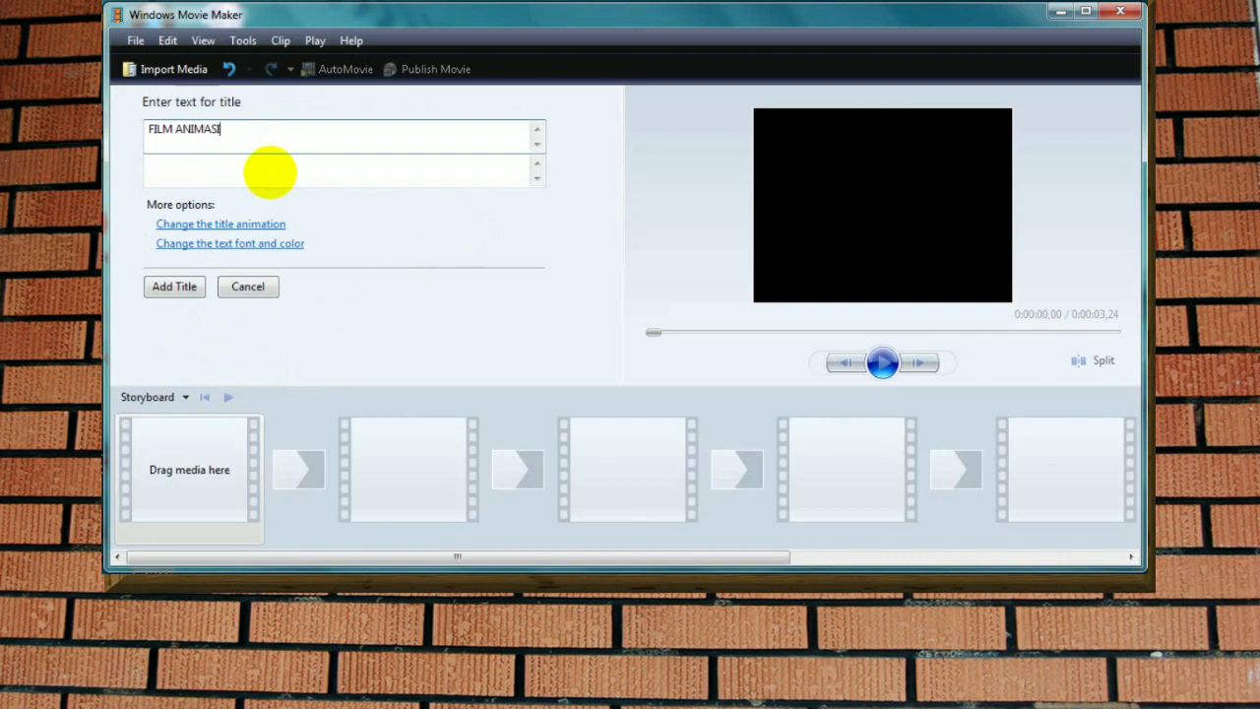
left_click(252, 172)
type("KELAS 6")
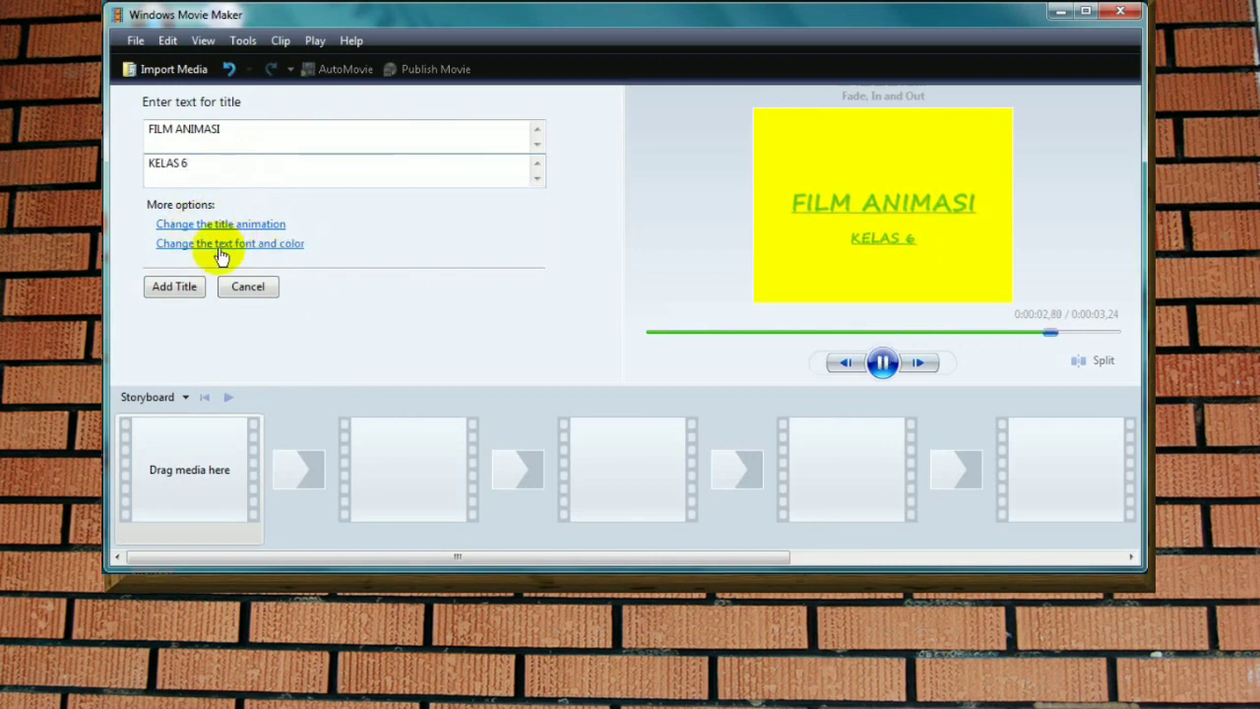
Step: Set the title's font to Arial in bold, without underline
left_click(219, 252)
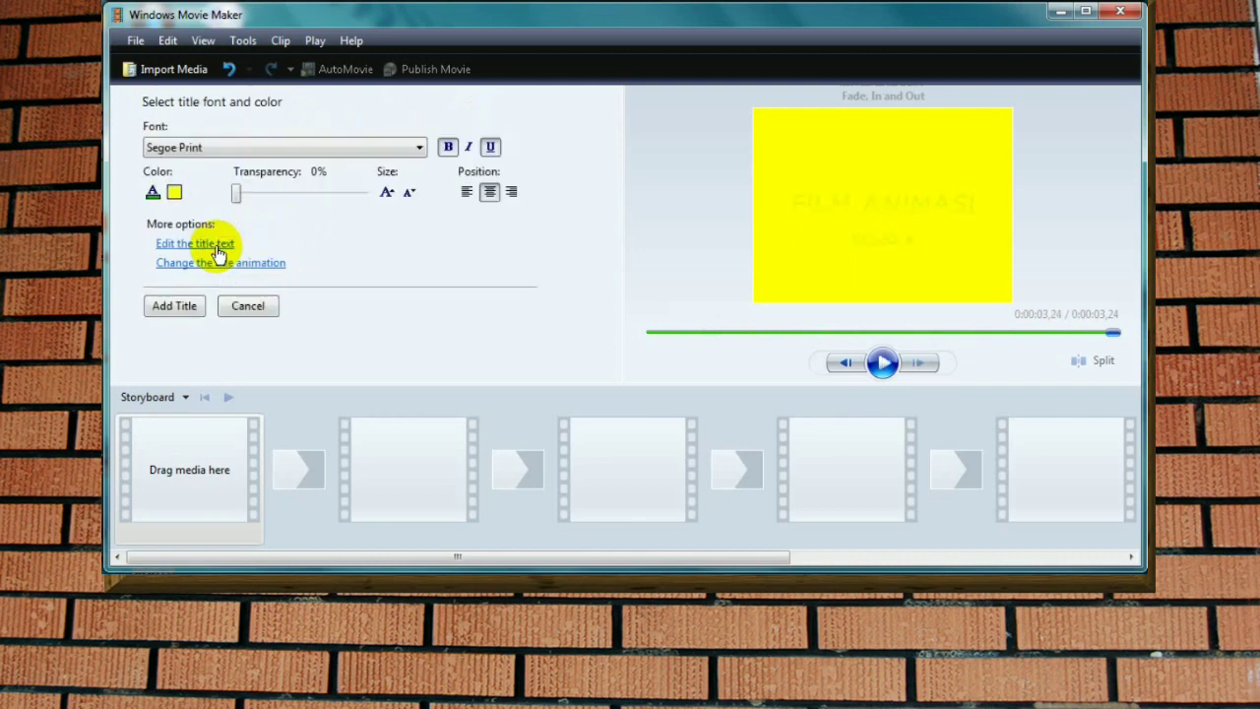
left_click(420, 150)
scroll(246, 256, "up", 15)
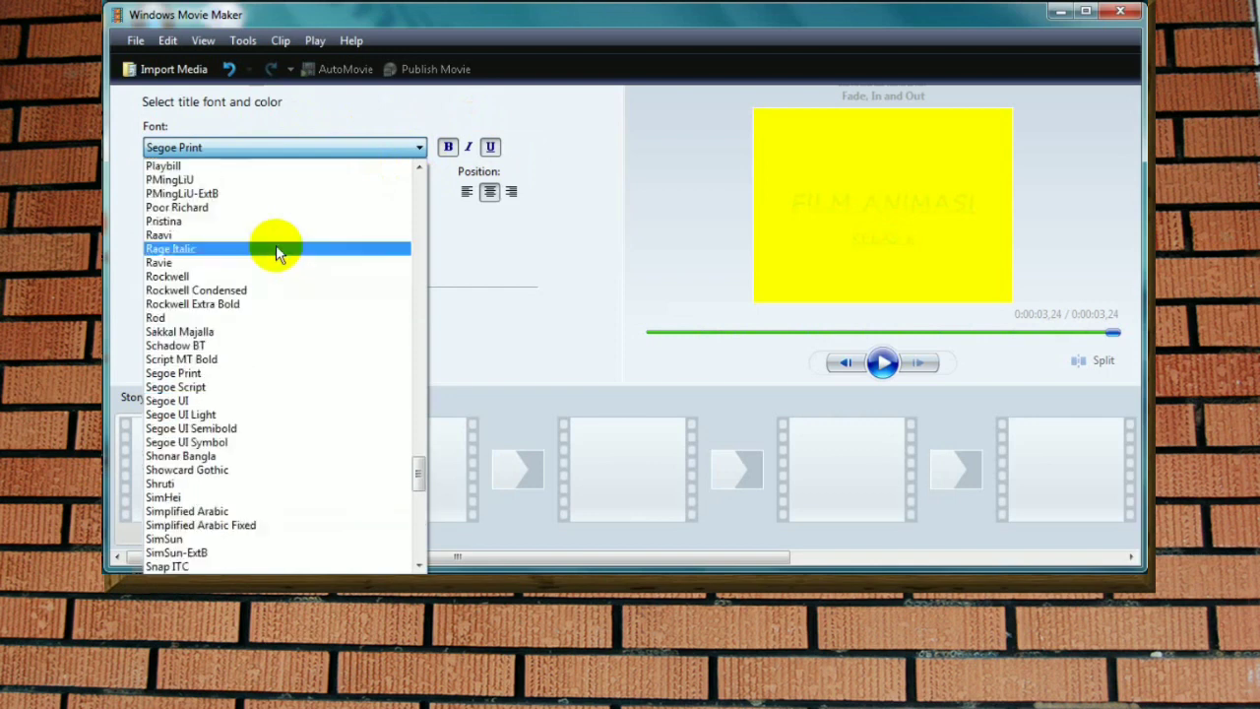
left_click(166, 277)
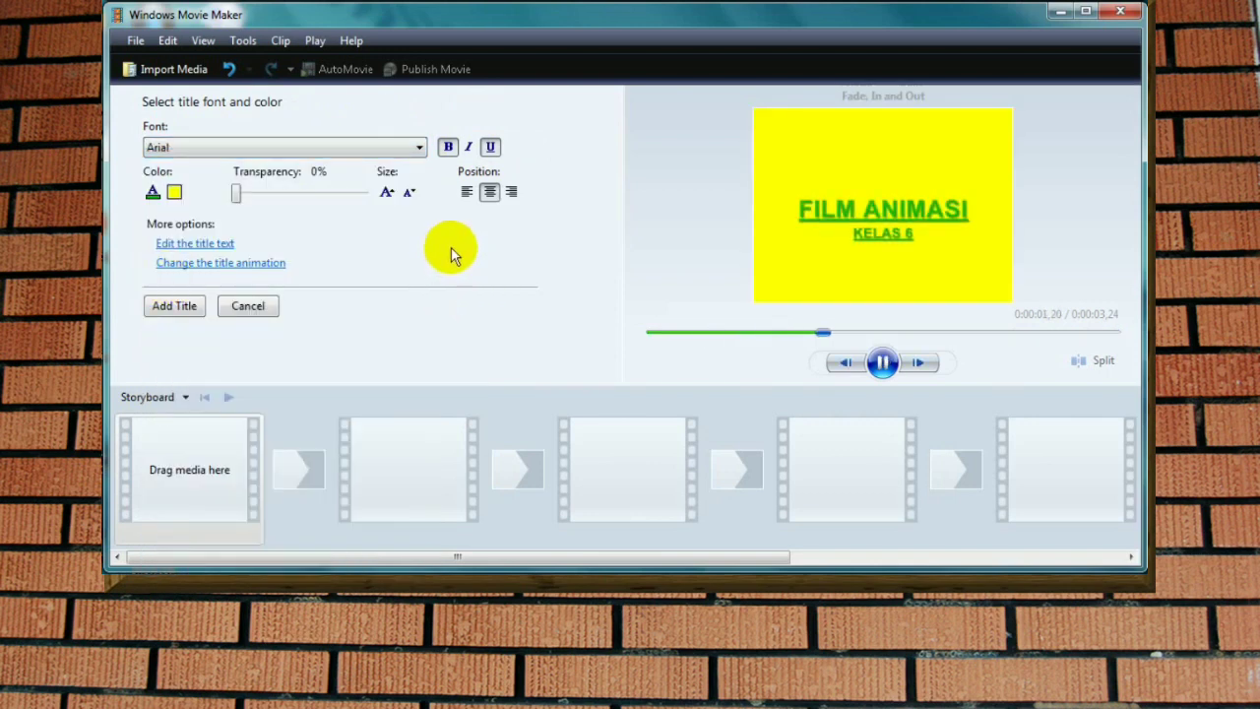
left_click(449, 149)
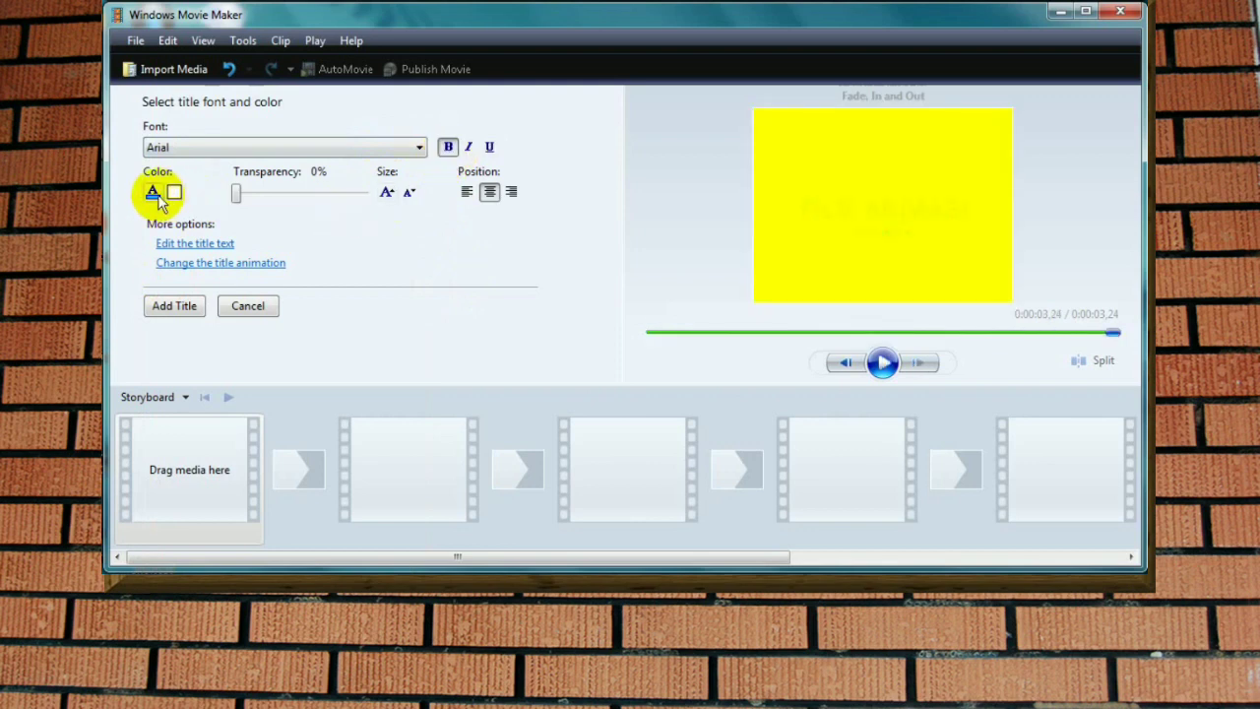
Step: Set the title's text colour to dark blue and its background colour to light red
left_click(155, 195)
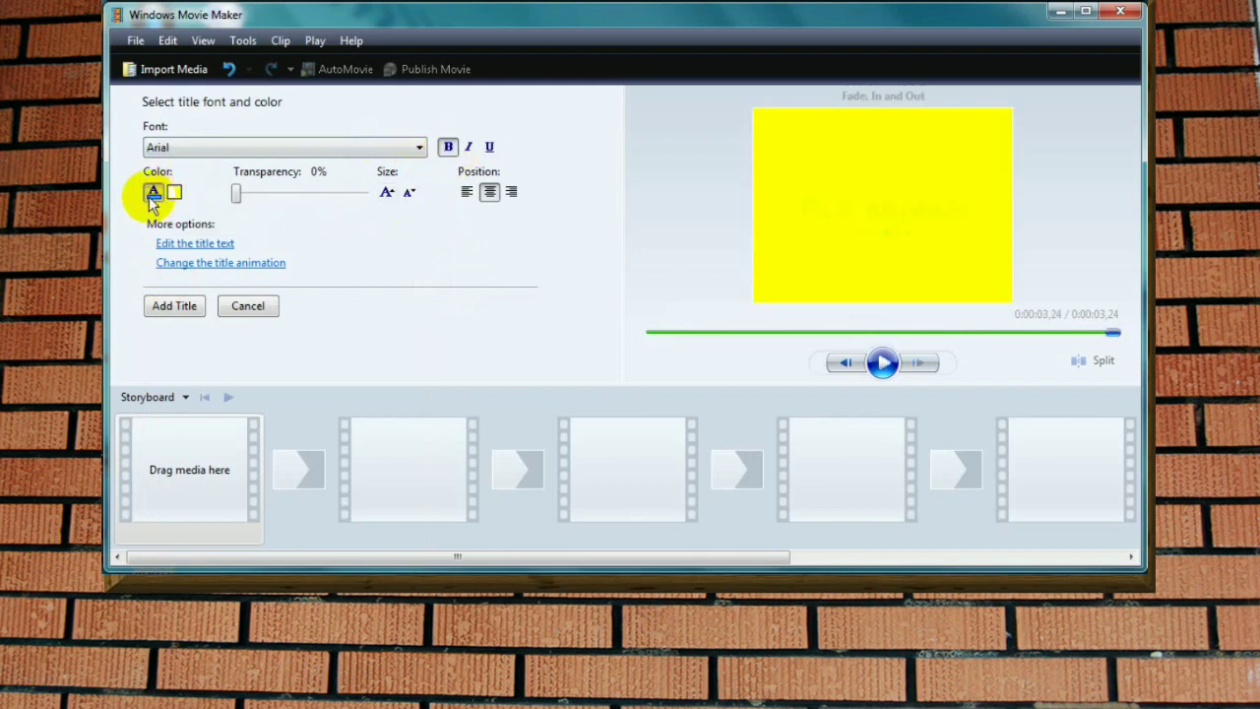
left_click(146, 193)
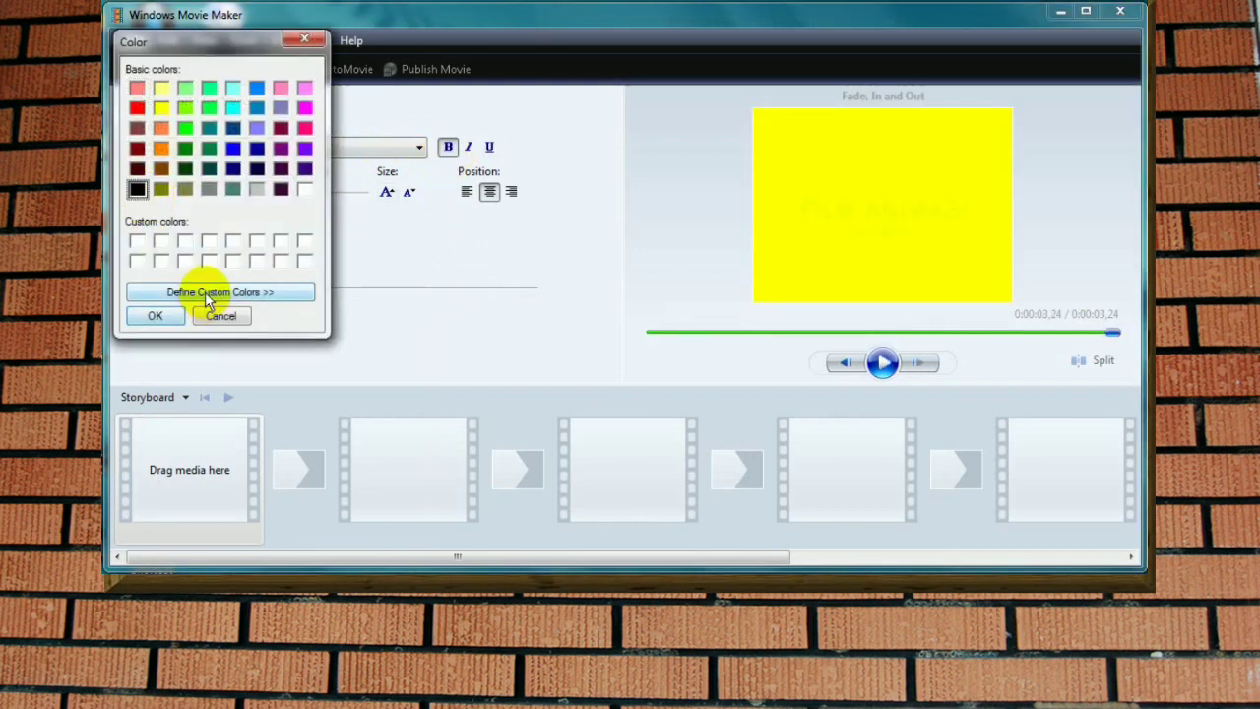
left_click(239, 292)
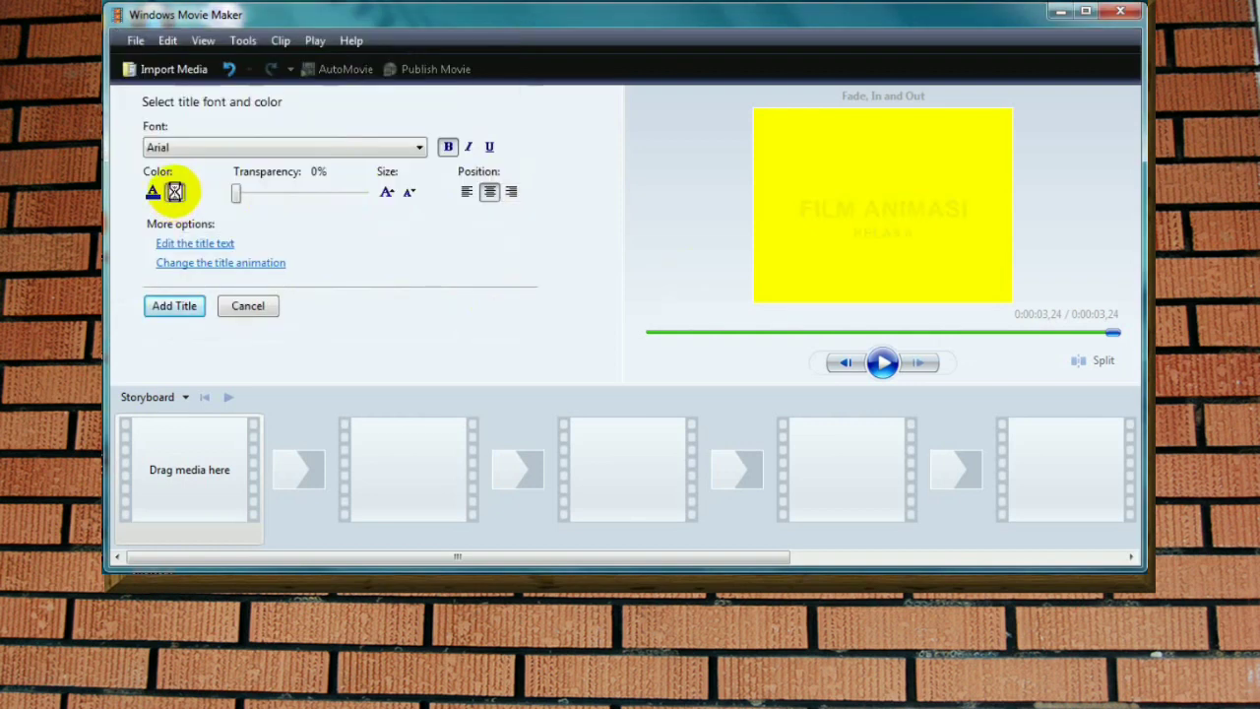
left_click(176, 194)
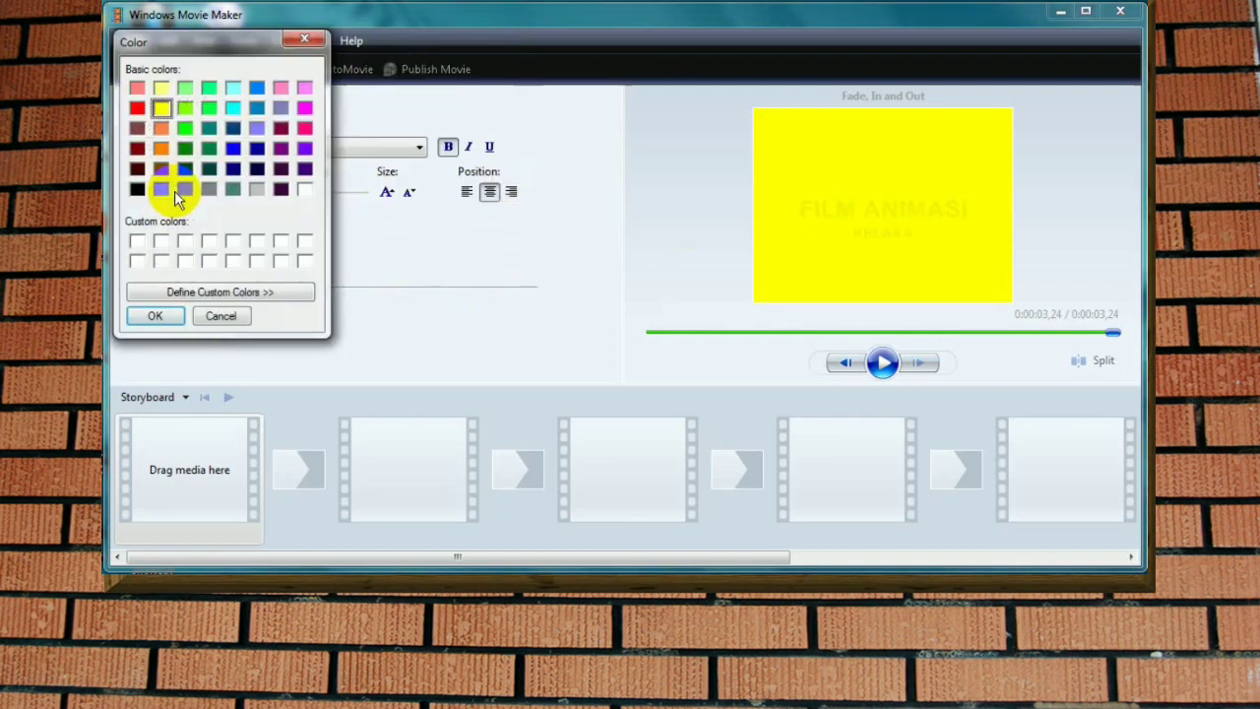
left_click(138, 90)
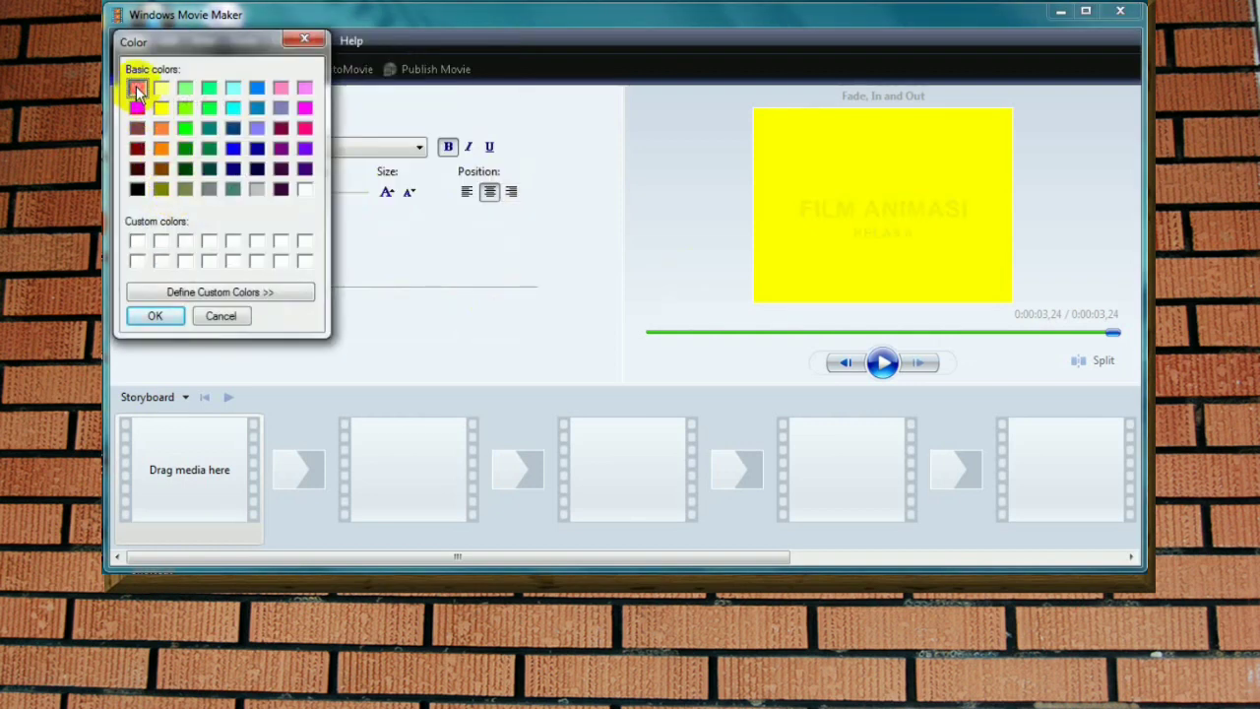
left_click(161, 314)
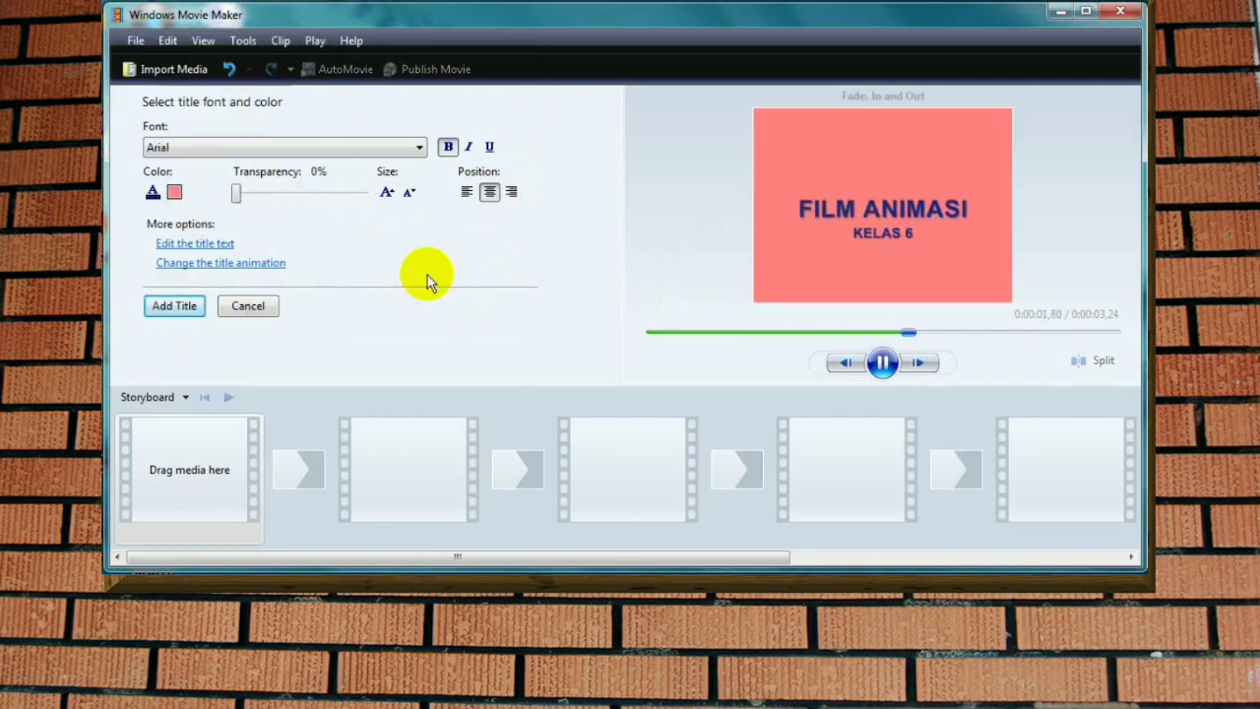
Step: Align the title text to the centre and add the finished title to the storyboard
left_click(490, 194)
left_click(490, 193)
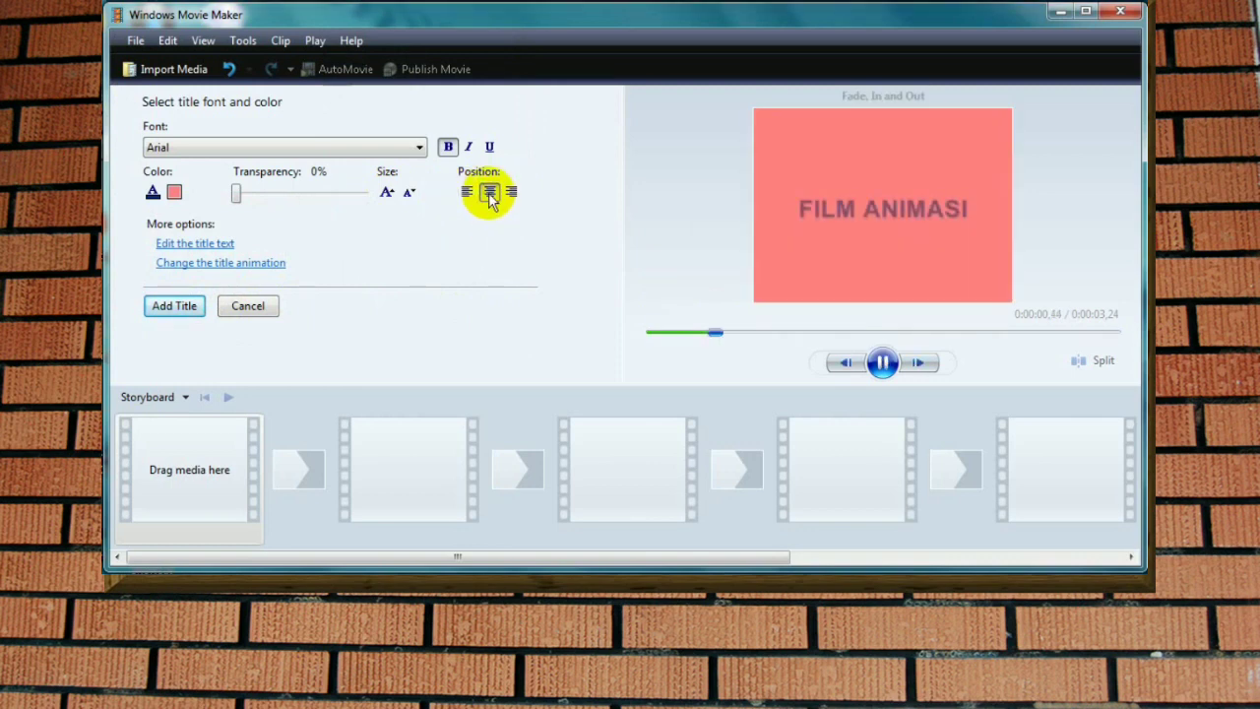
left_click(177, 306)
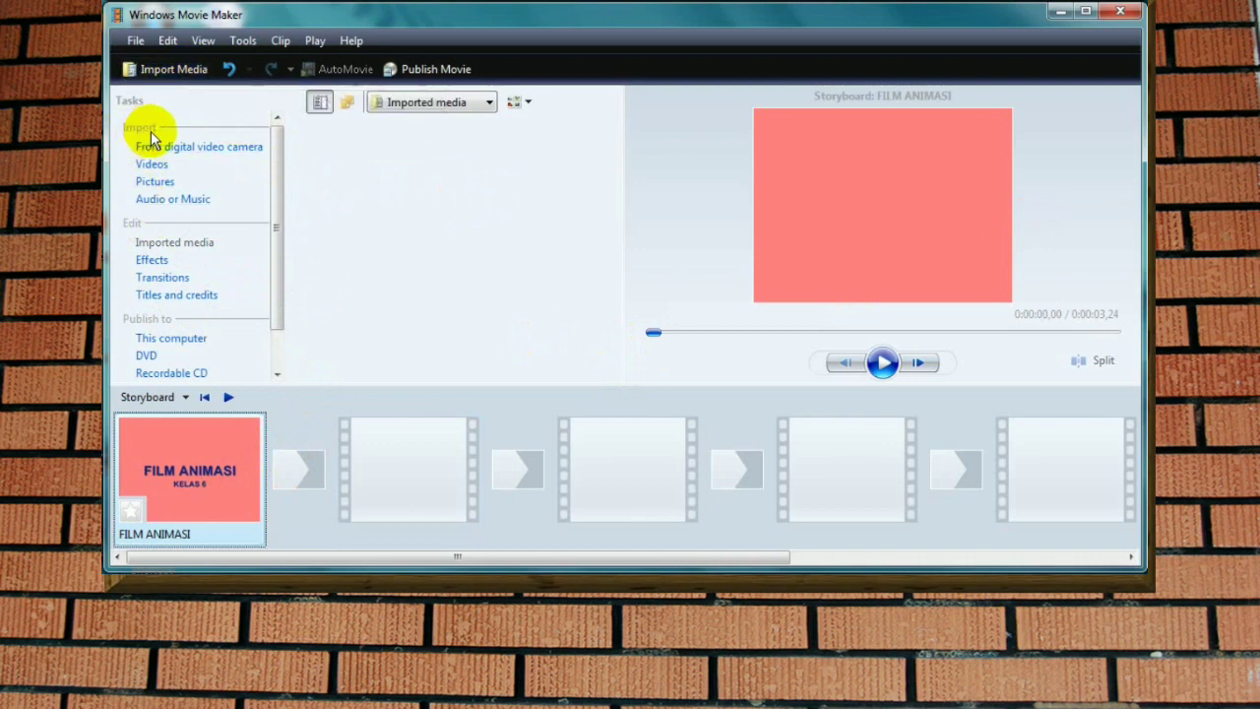
Step: Import the video ANIMASI METAMORFOSIS.mp4 from the PENCIL folder, with the file filter set to All Files
left_click(153, 165)
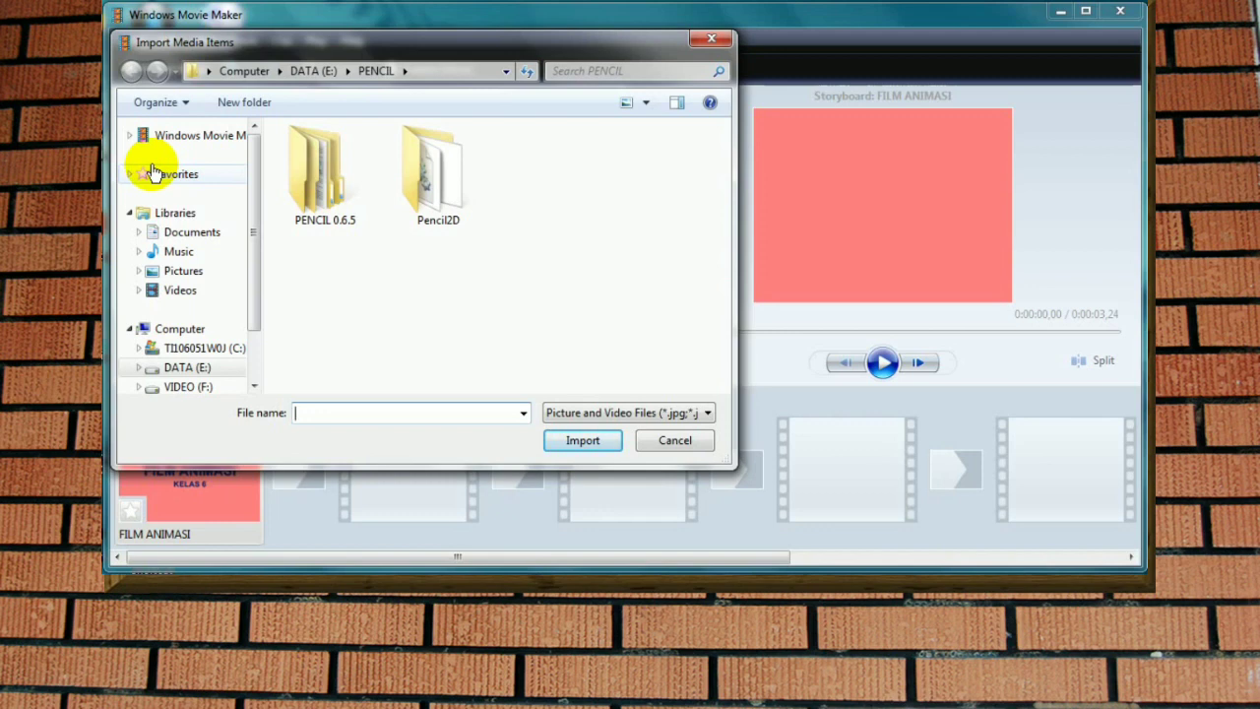
left_click(709, 413)
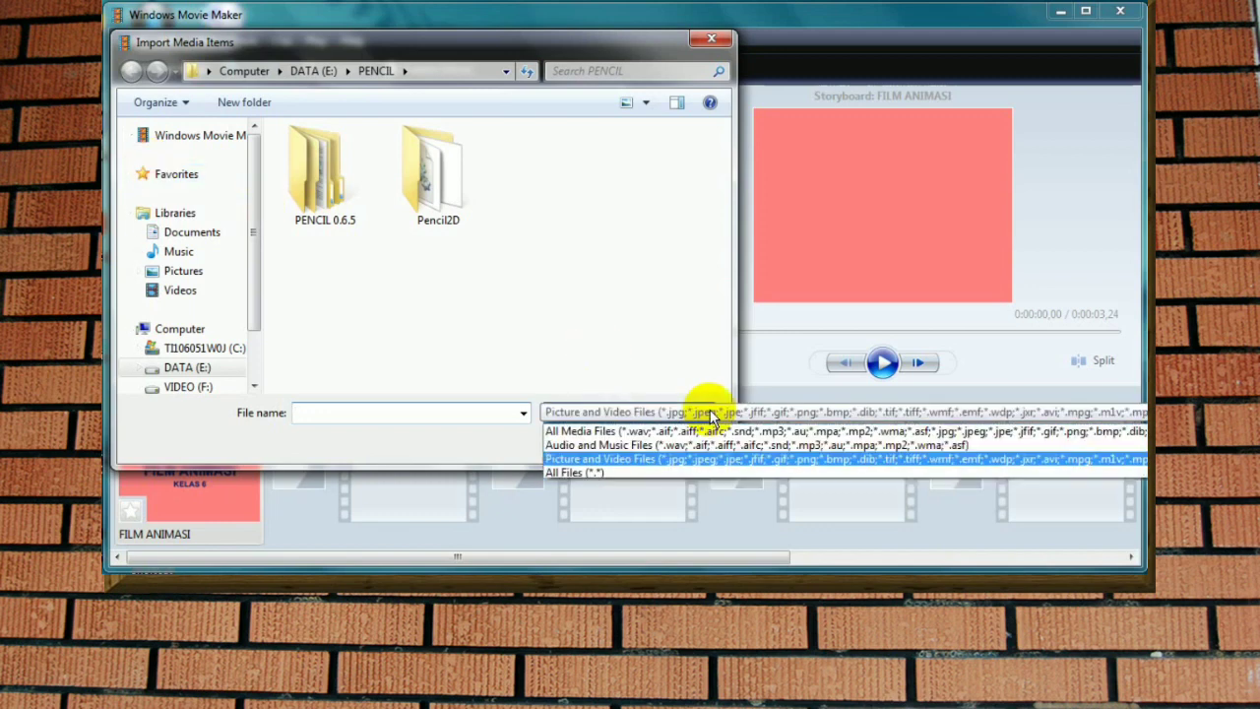
left_click(597, 474)
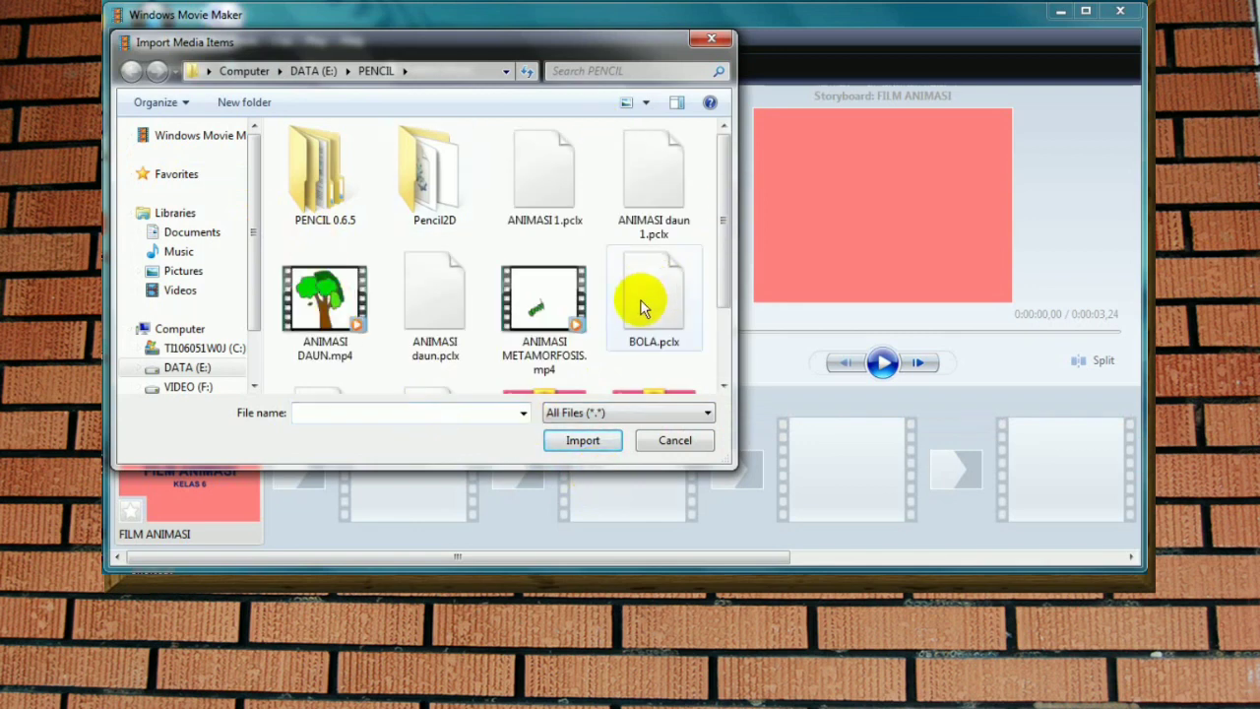
left_click(550, 300)
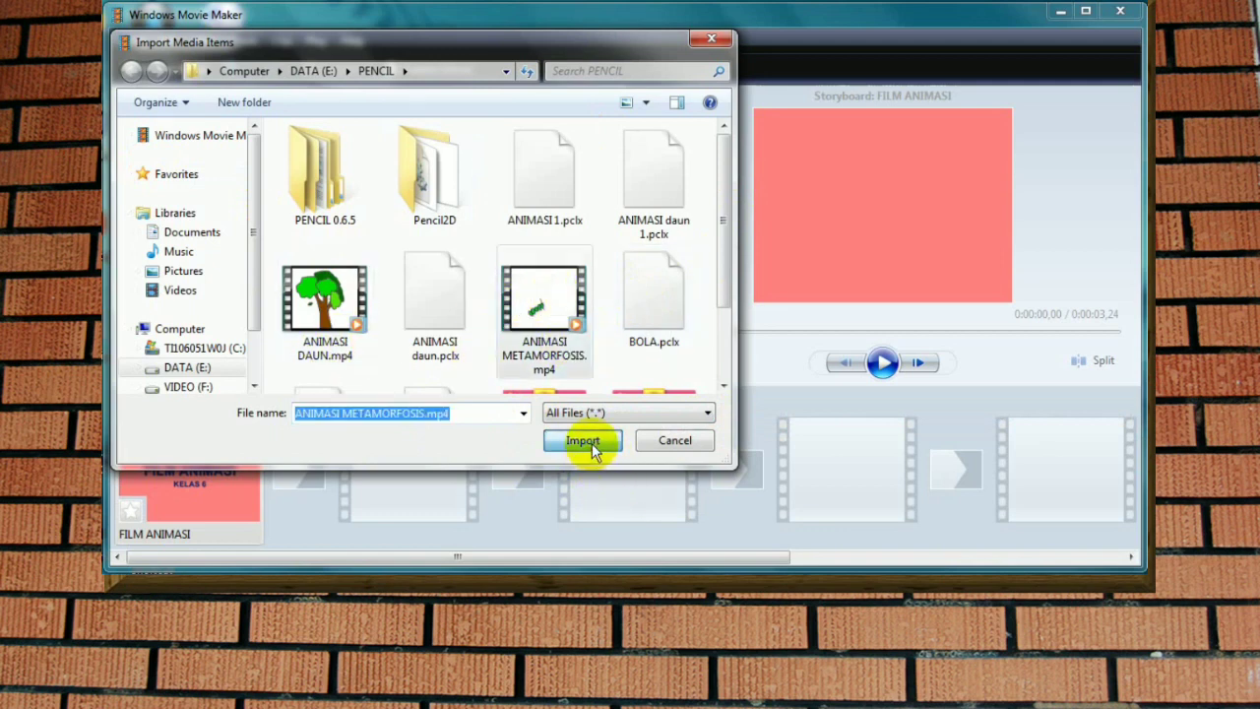
left_click(588, 443)
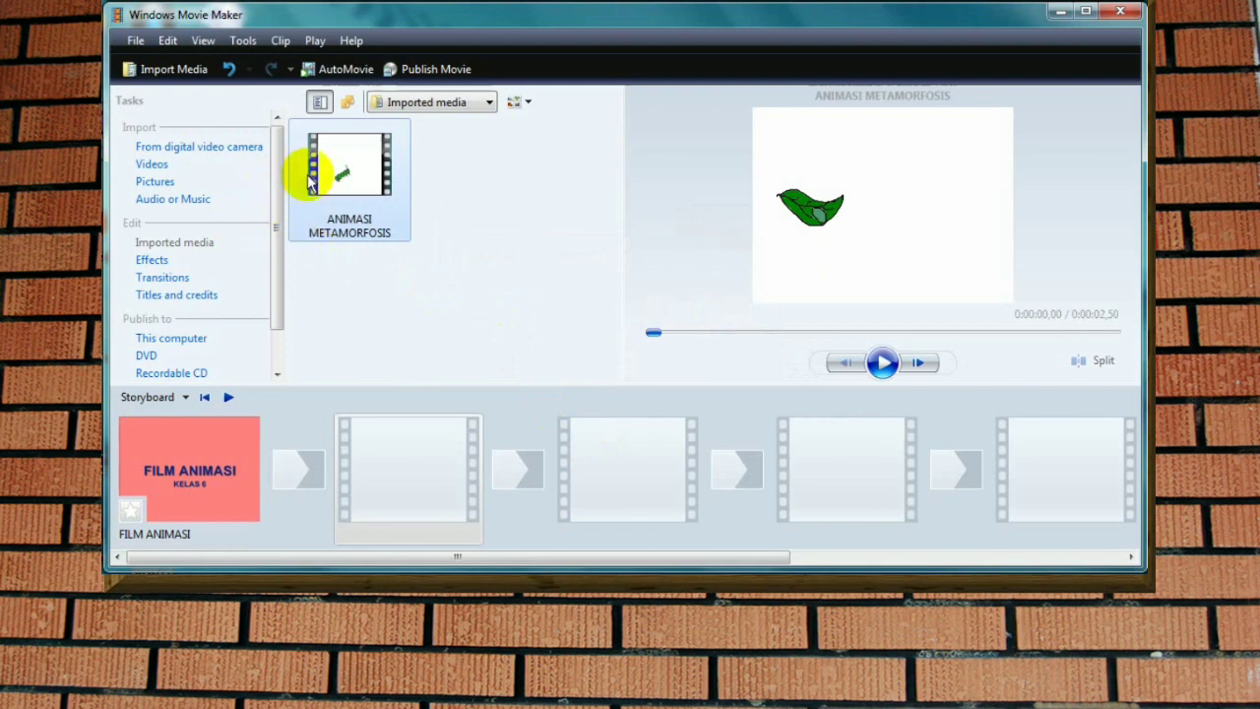
Step: Import ANIMASI DAUN.mp4 from the PENCIL folder, showing all file types
left_click(164, 79)
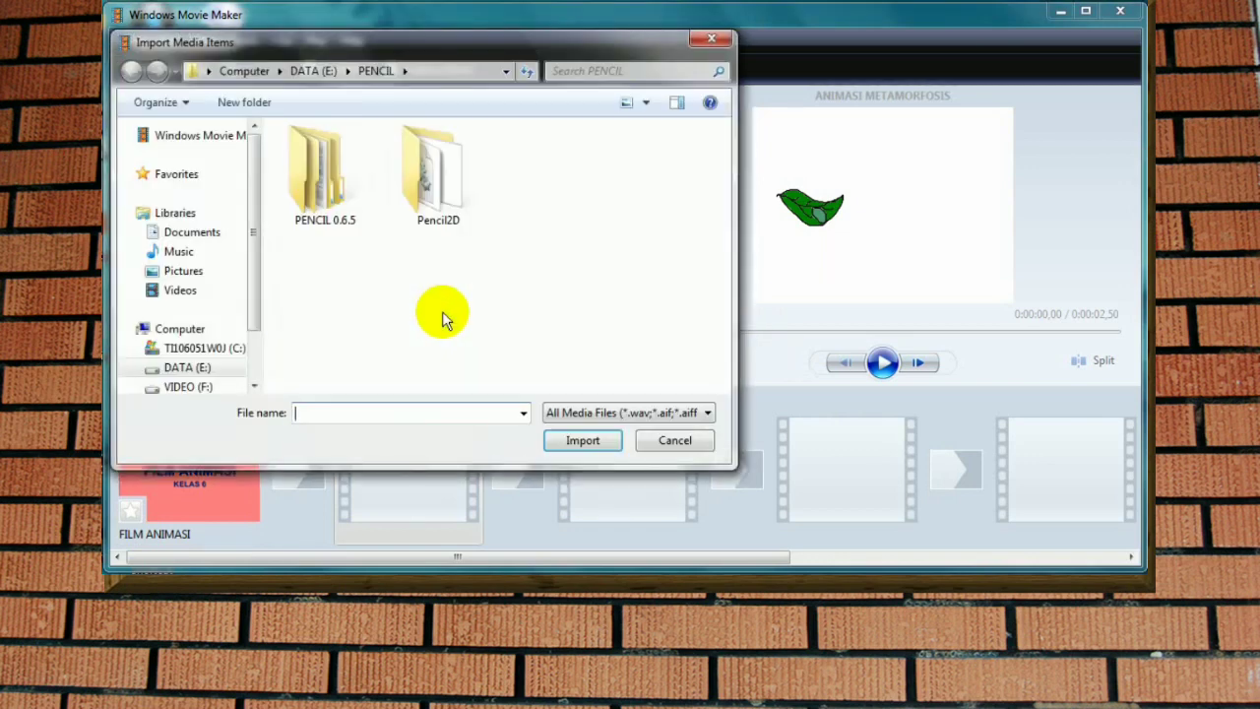
left_click(705, 412)
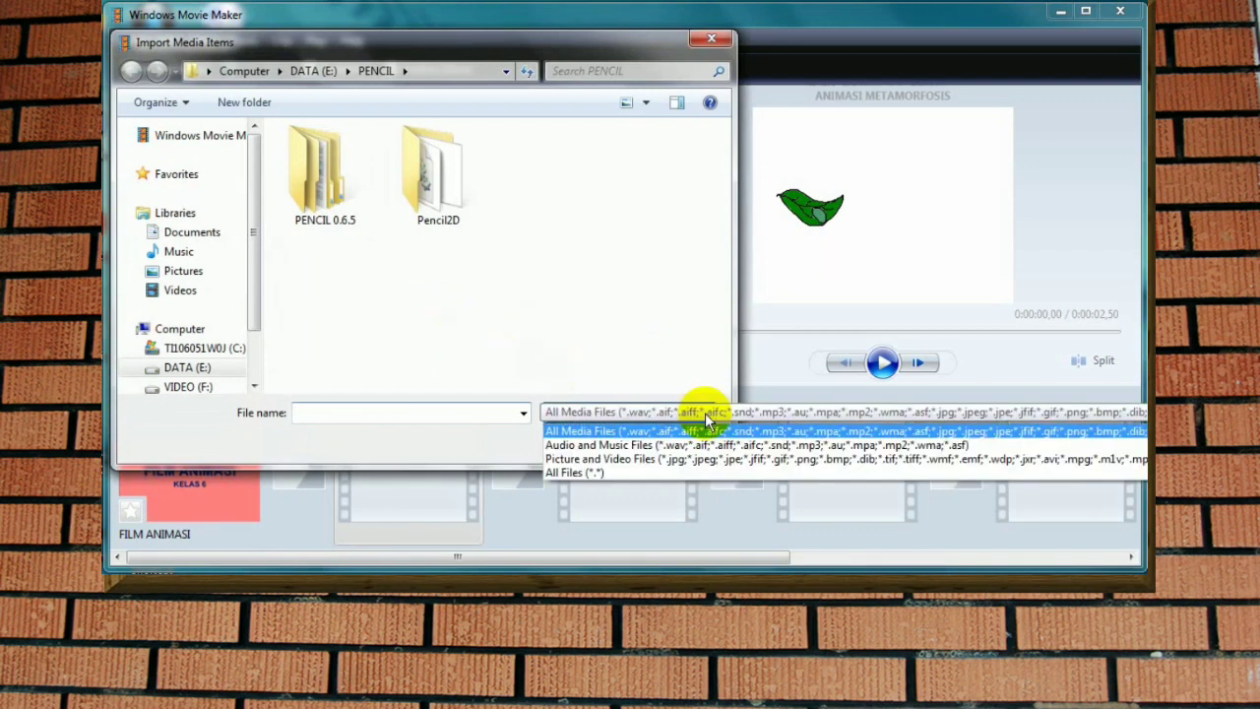
left_click(564, 475)
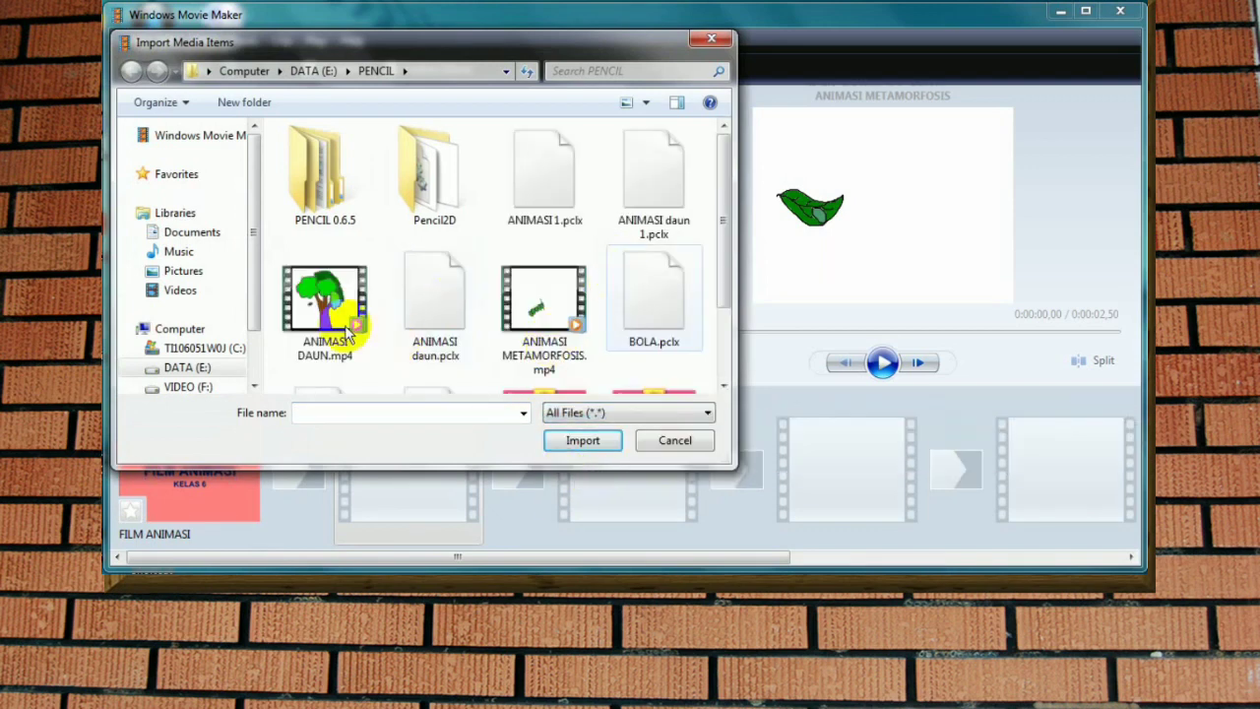
left_click(325, 313)
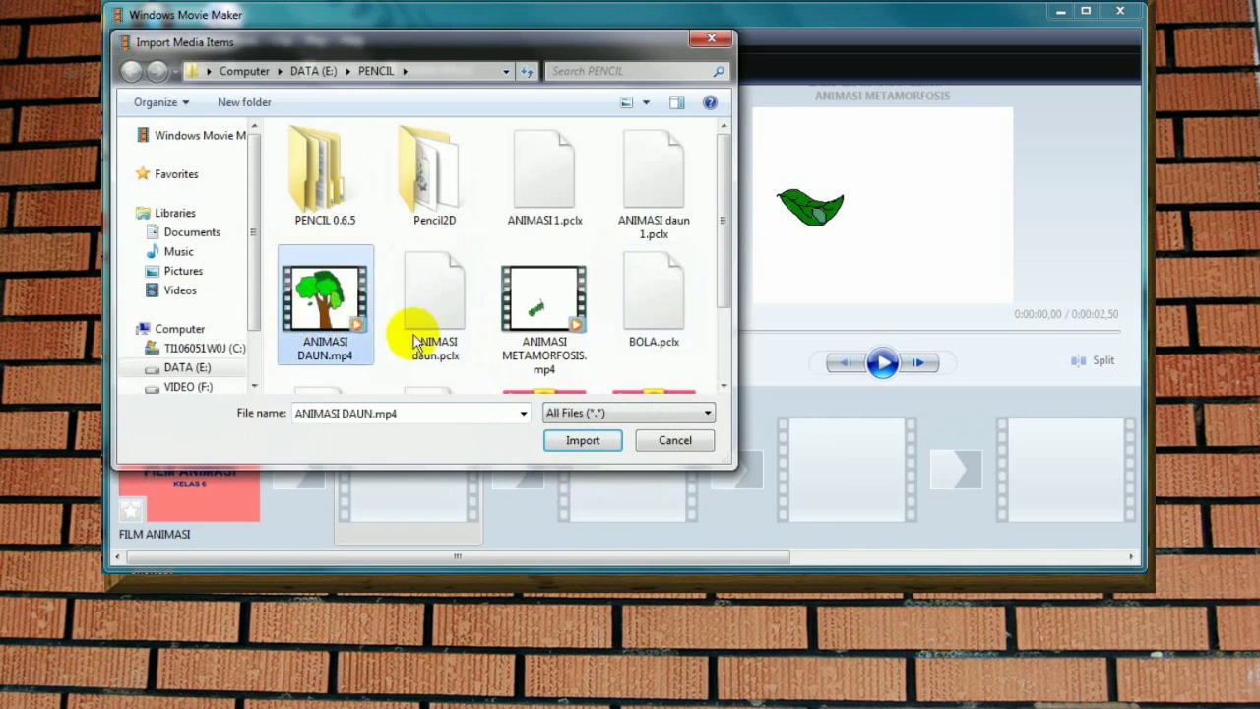
left_click(584, 441)
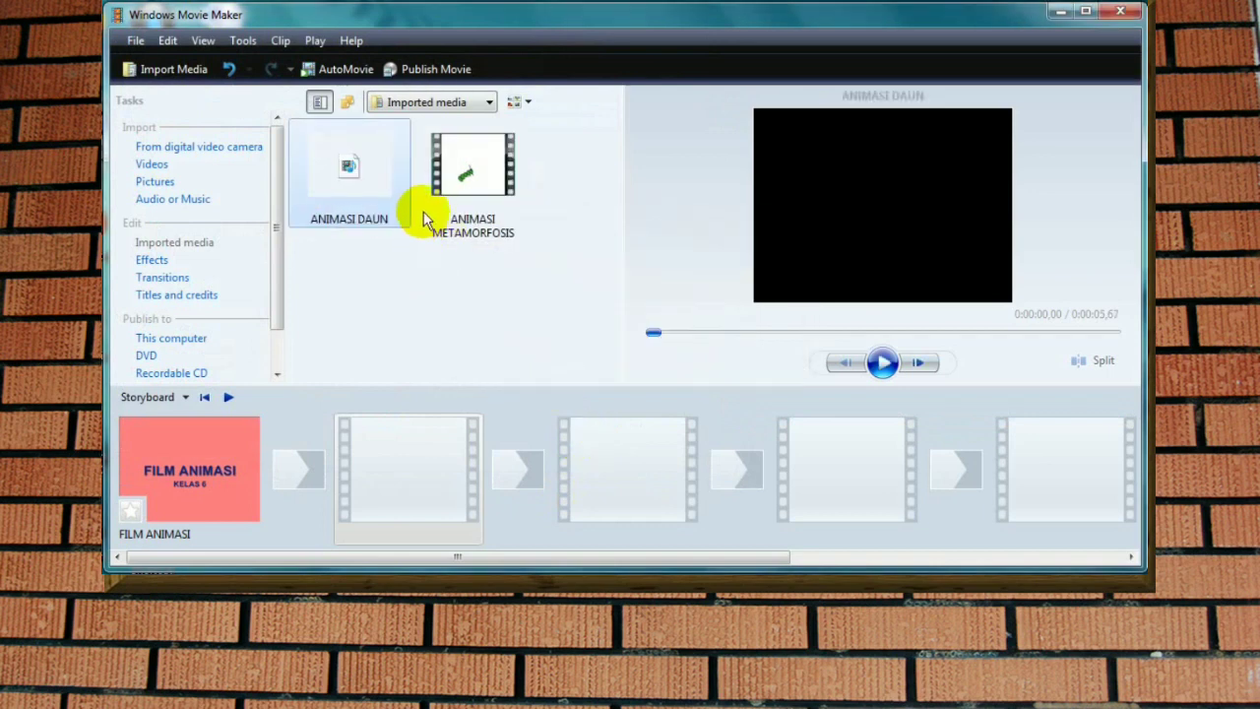
Step: Place ANIMASI METAMORFOSIS and ANIMASI DAUN on the storyboard, in that order, after the FILM ANIMASI title
left_click_drag(462, 169, 405, 443)
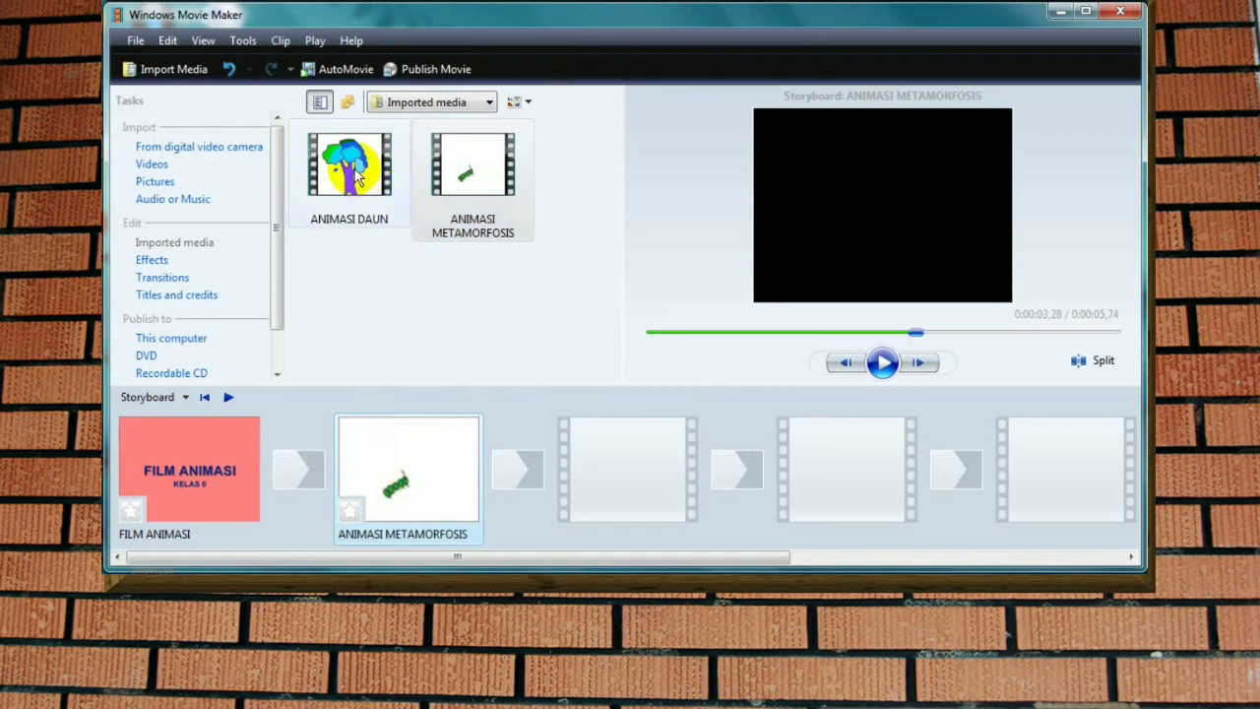
left_click_drag(357, 174, 630, 483)
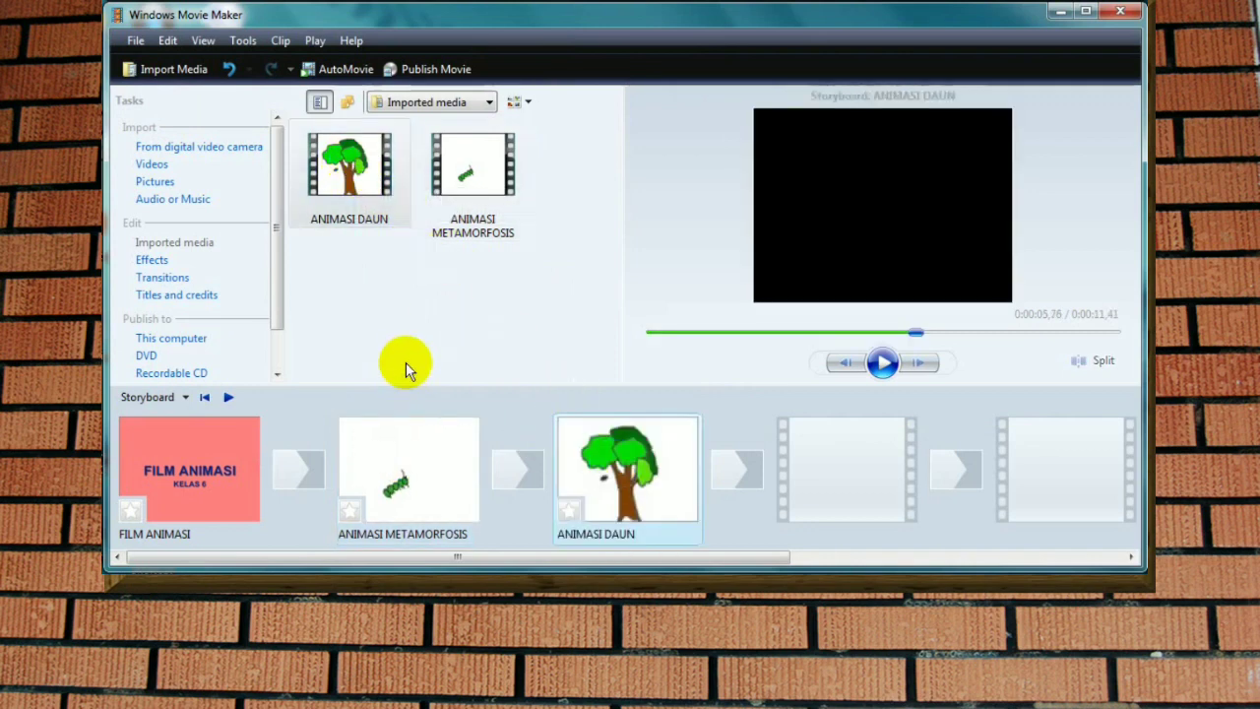
Step: Review the clips in the timeline view, previewing playback around ANIMASI METAMORFOSIS, and return to the storyboard view
left_click(185, 398)
left_click(172, 442)
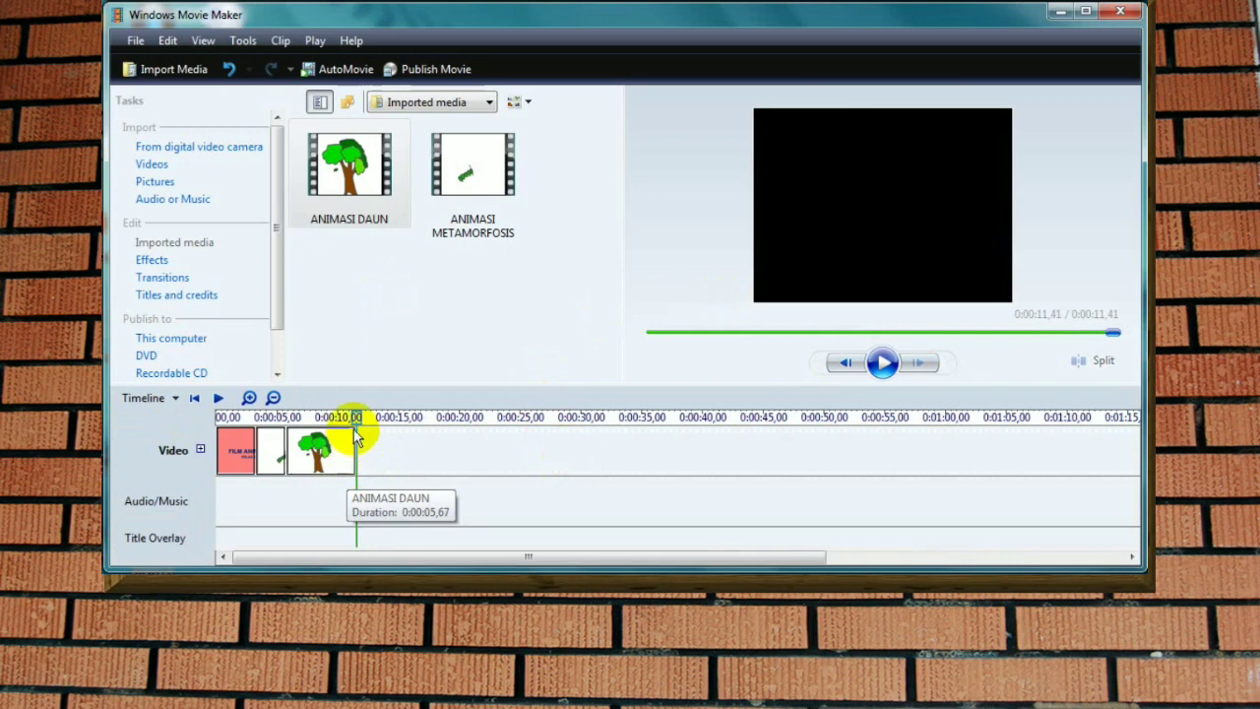
left_click_drag(352, 414, 287, 425)
left_click_drag(884, 332, 835, 328)
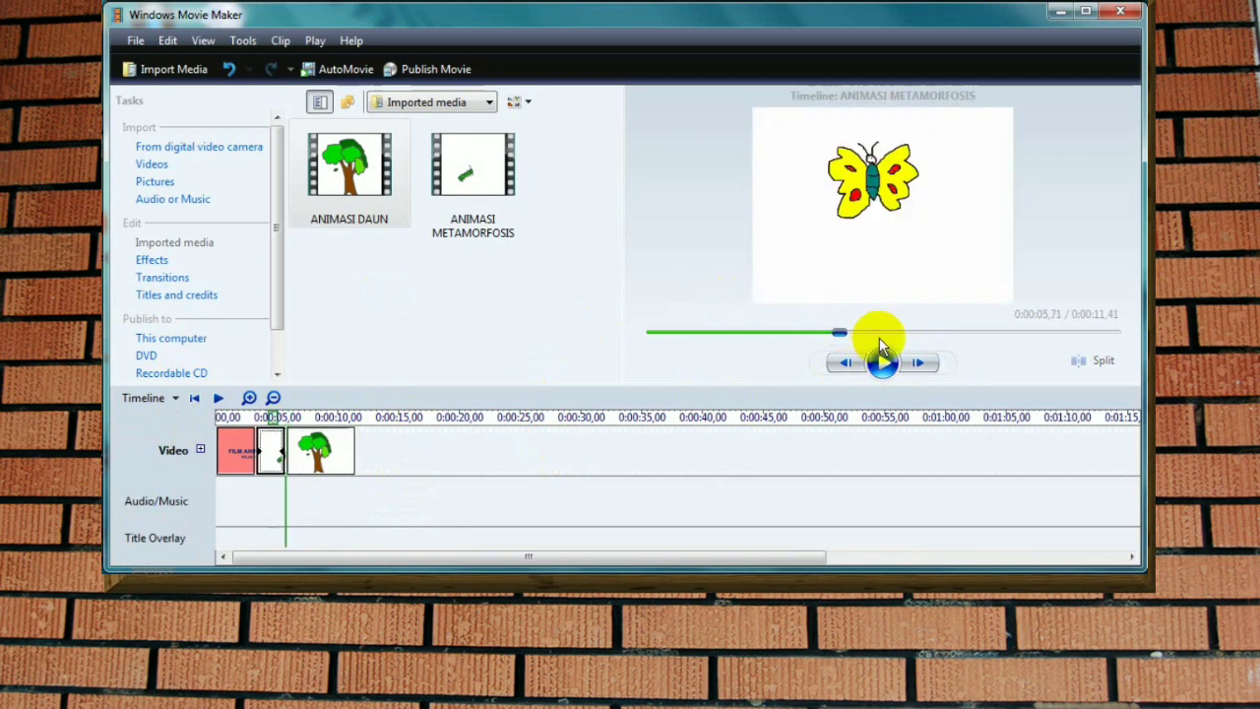
left_click(882, 363)
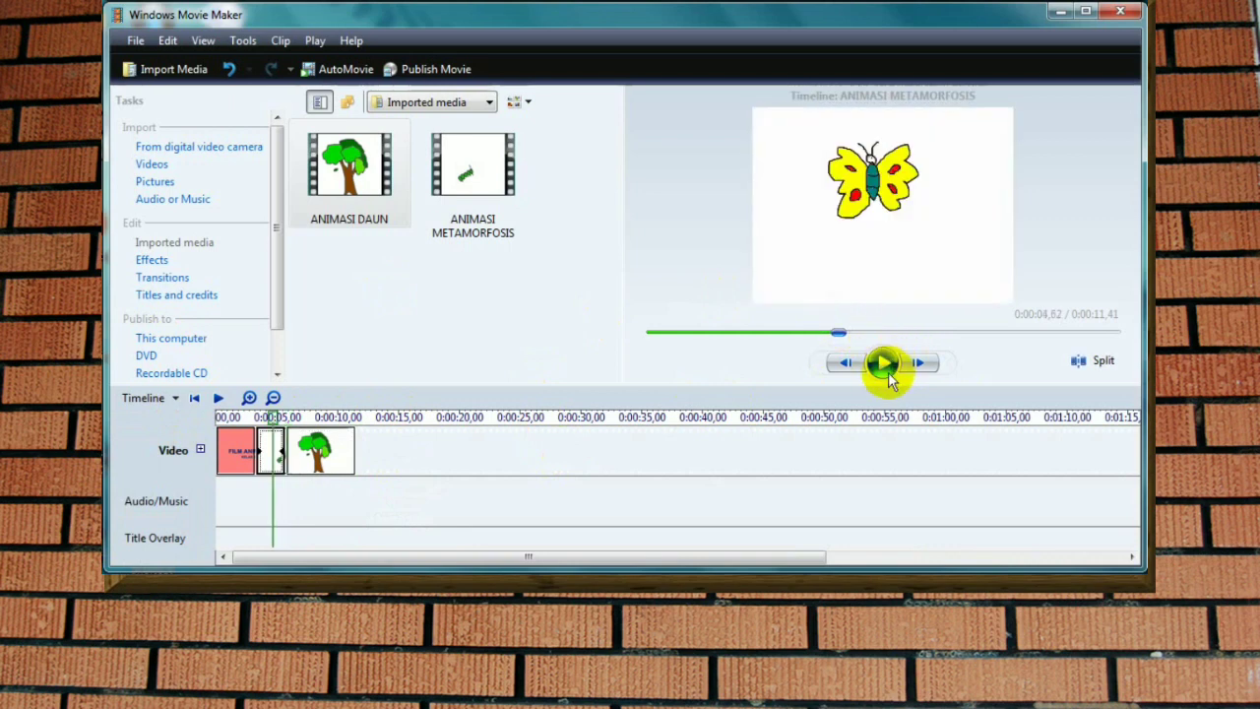
left_click(176, 398)
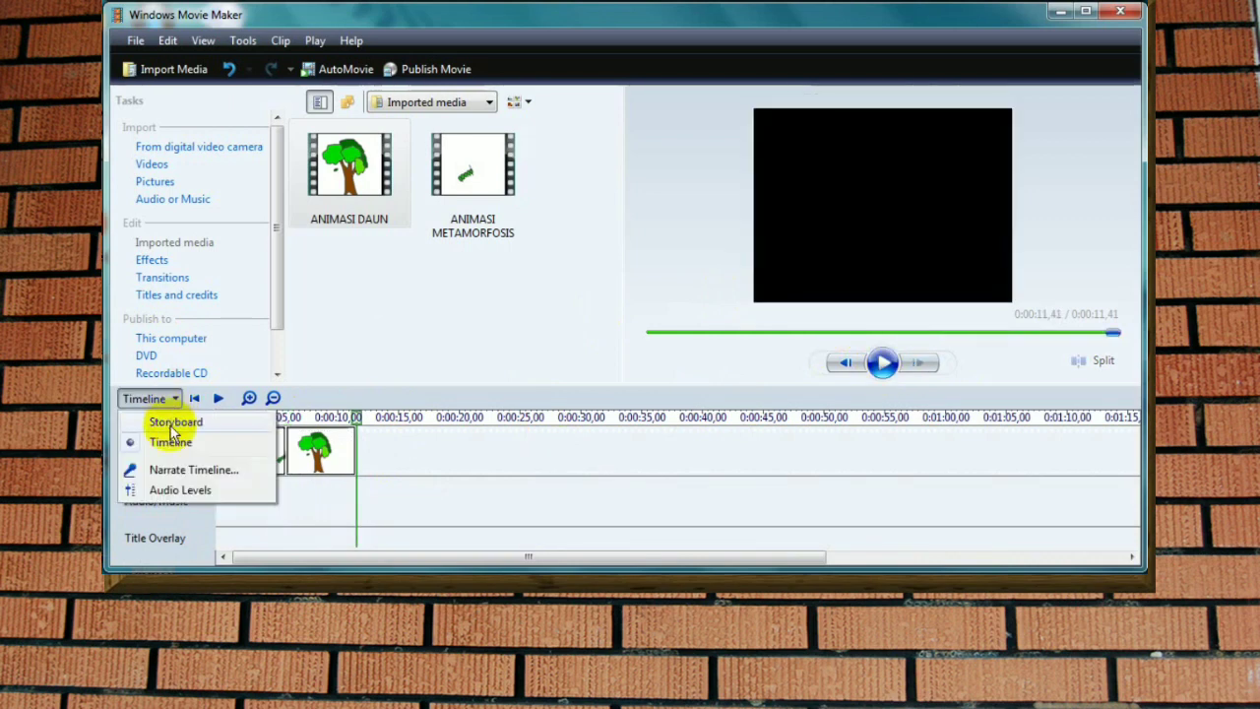
left_click(169, 425)
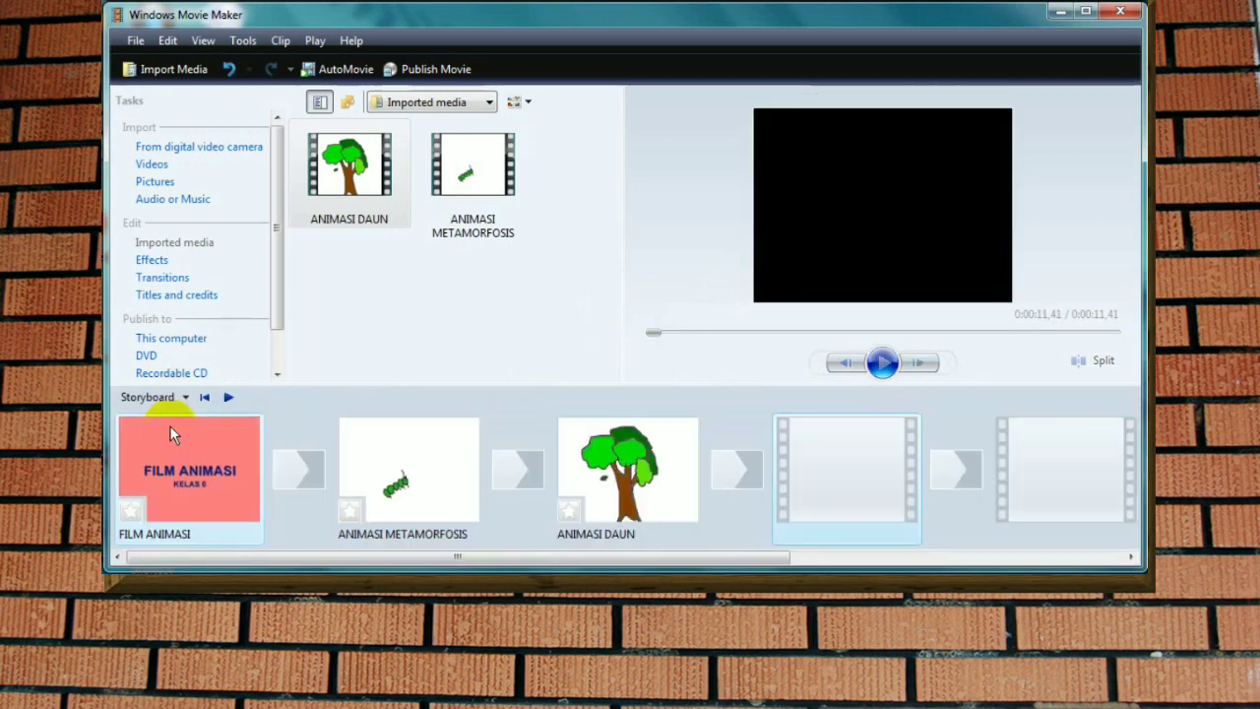
Step: Remove the ANIMASI DAUN clip from the storyboard
left_click(627, 500)
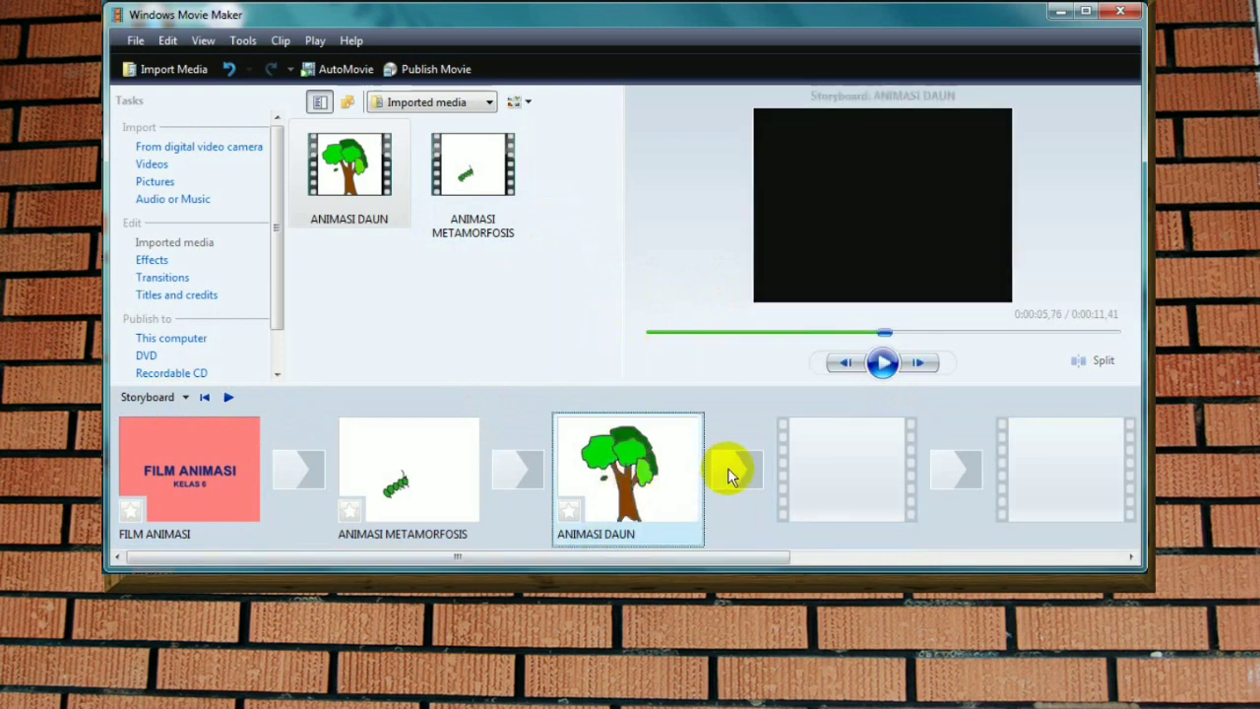
key("Delete")
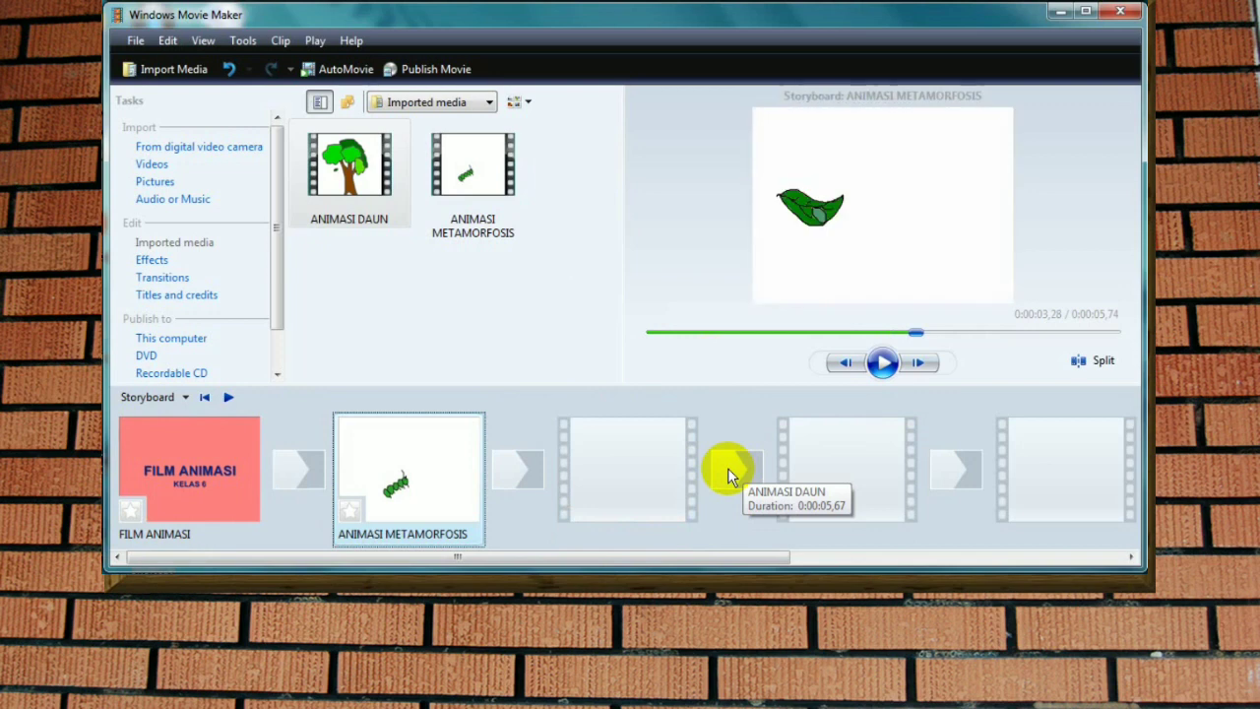
Step: Start credits at the end of the movie with the text "THANKS FOR WATCHING"
left_click(633, 471)
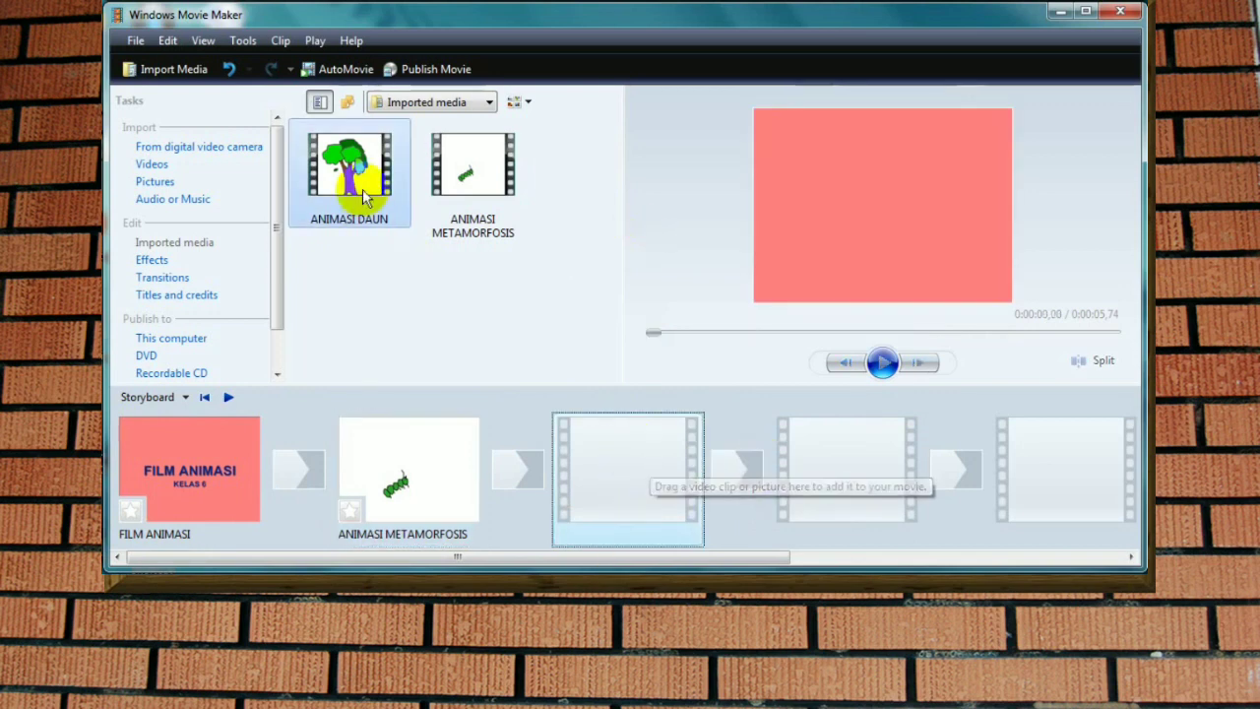
left_click(194, 297)
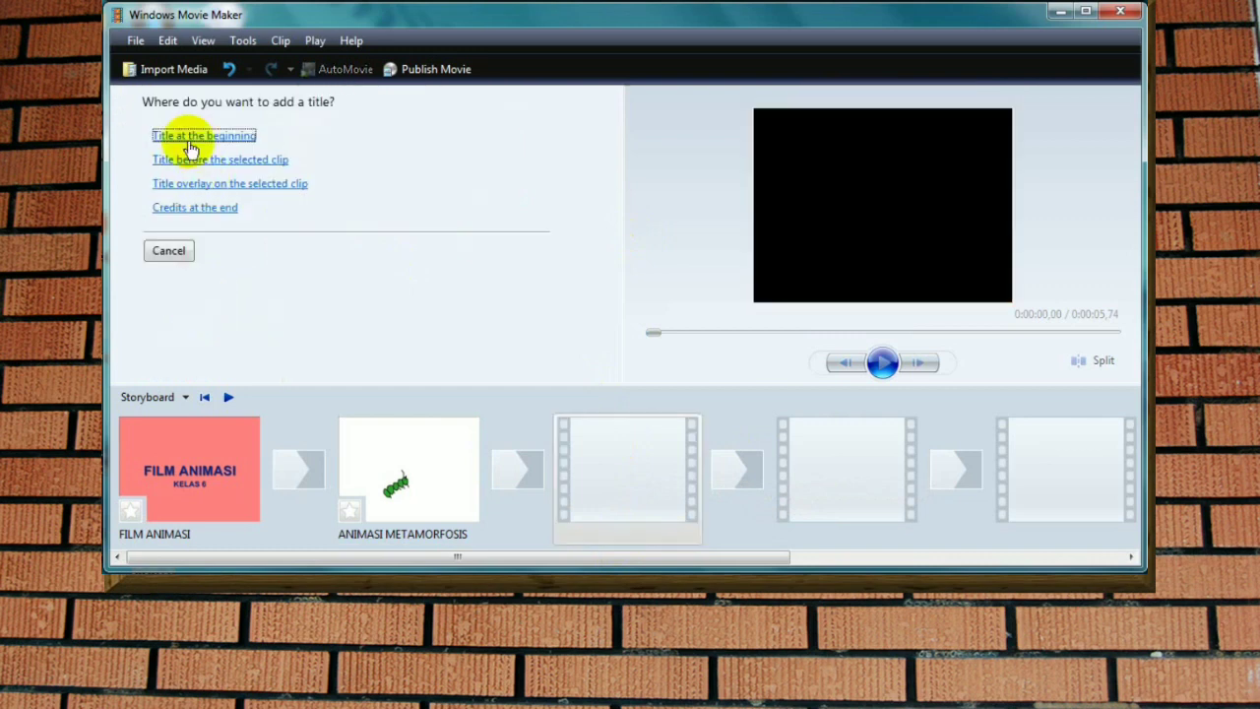
left_click(197, 208)
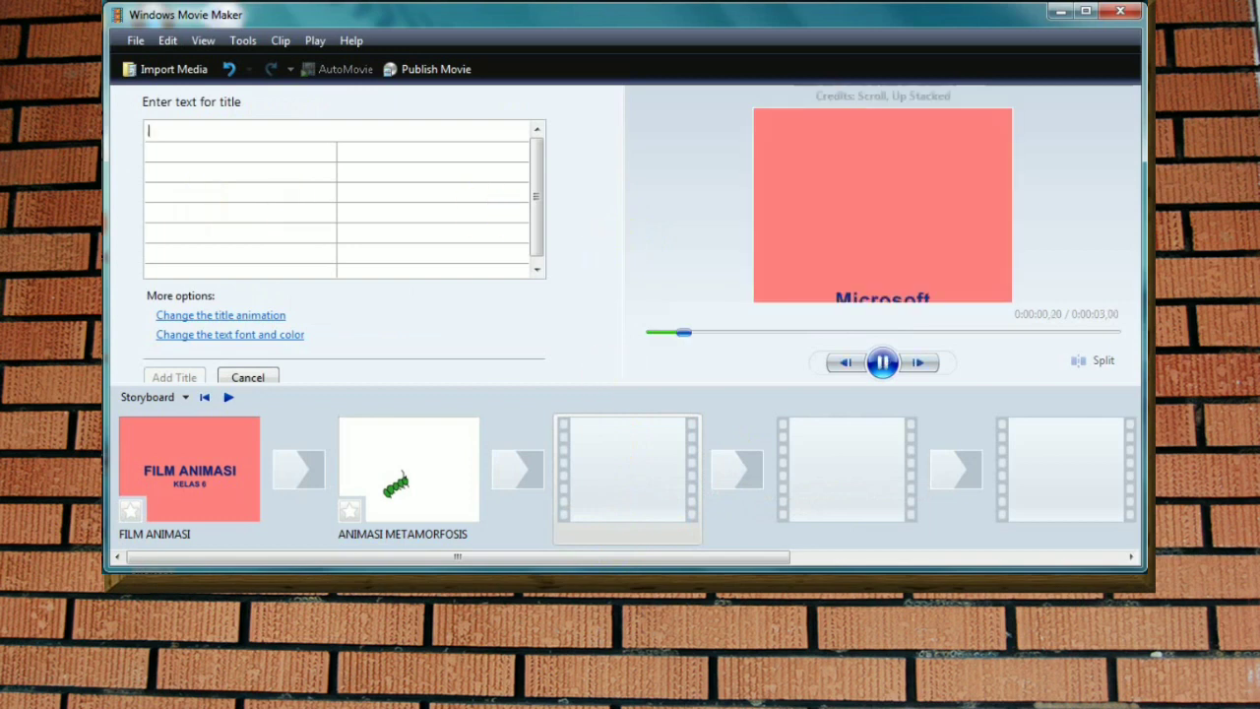
type("THA")
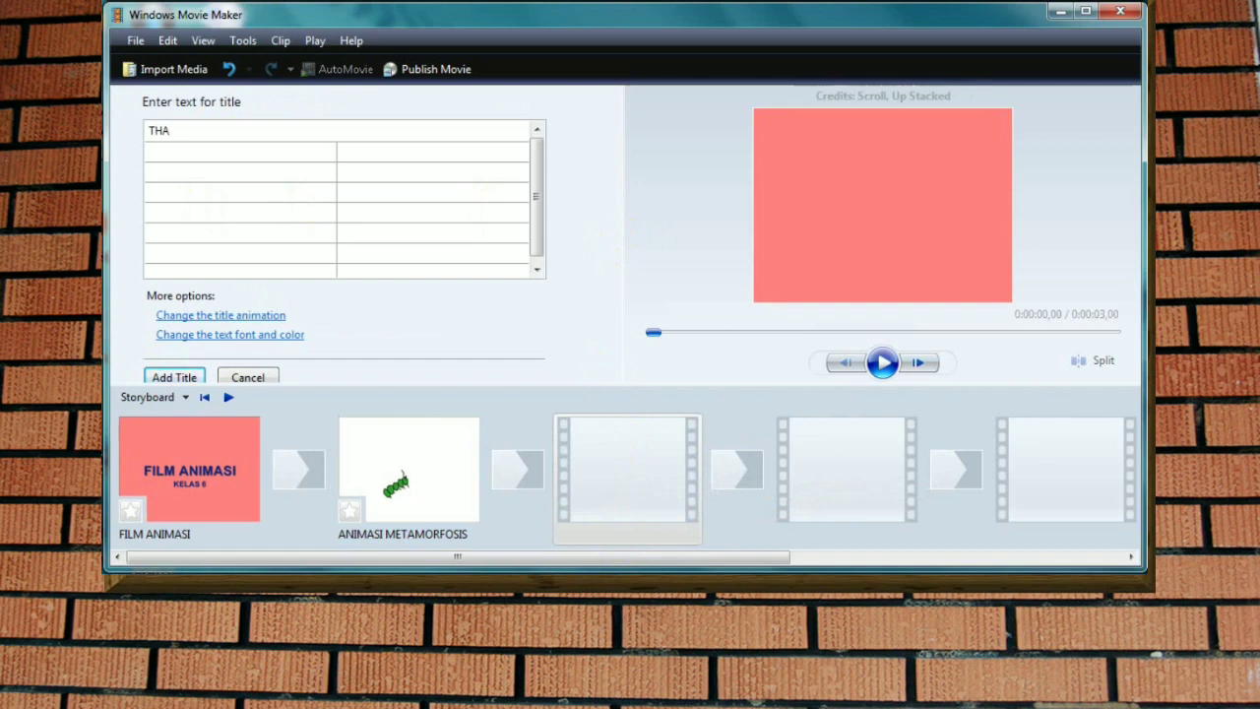
type("NKS FOR WATCING")
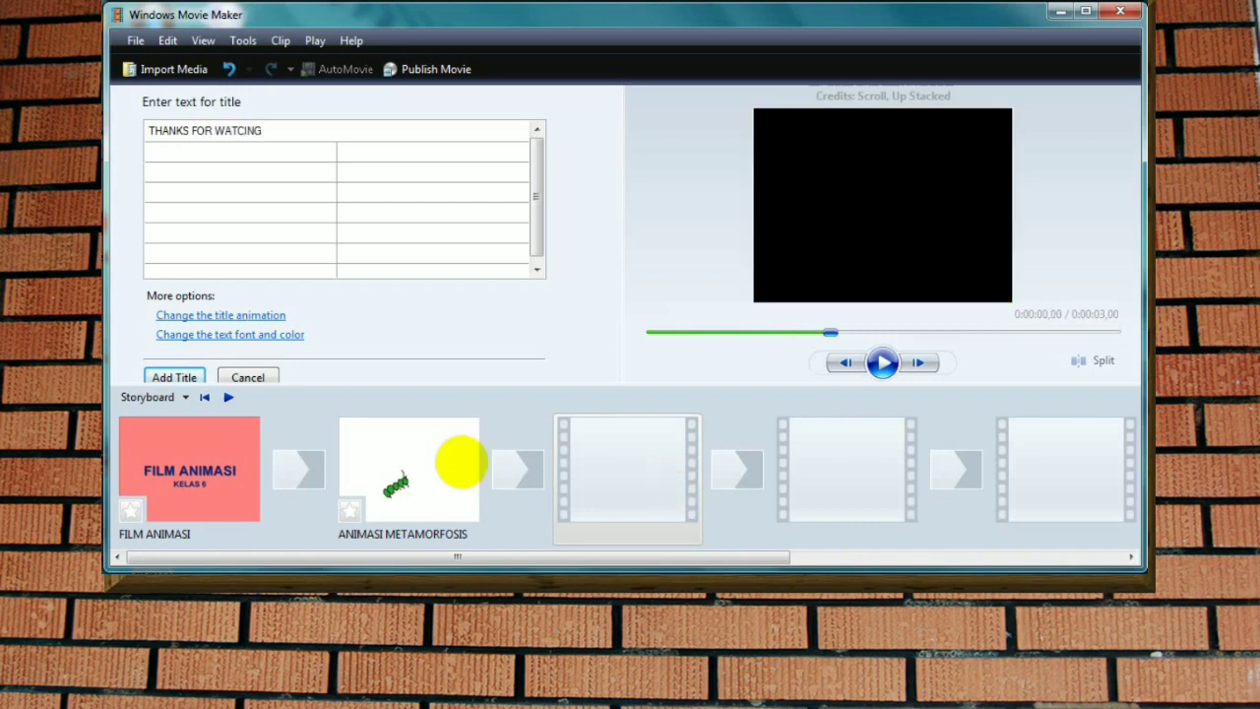
left_click(256, 131)
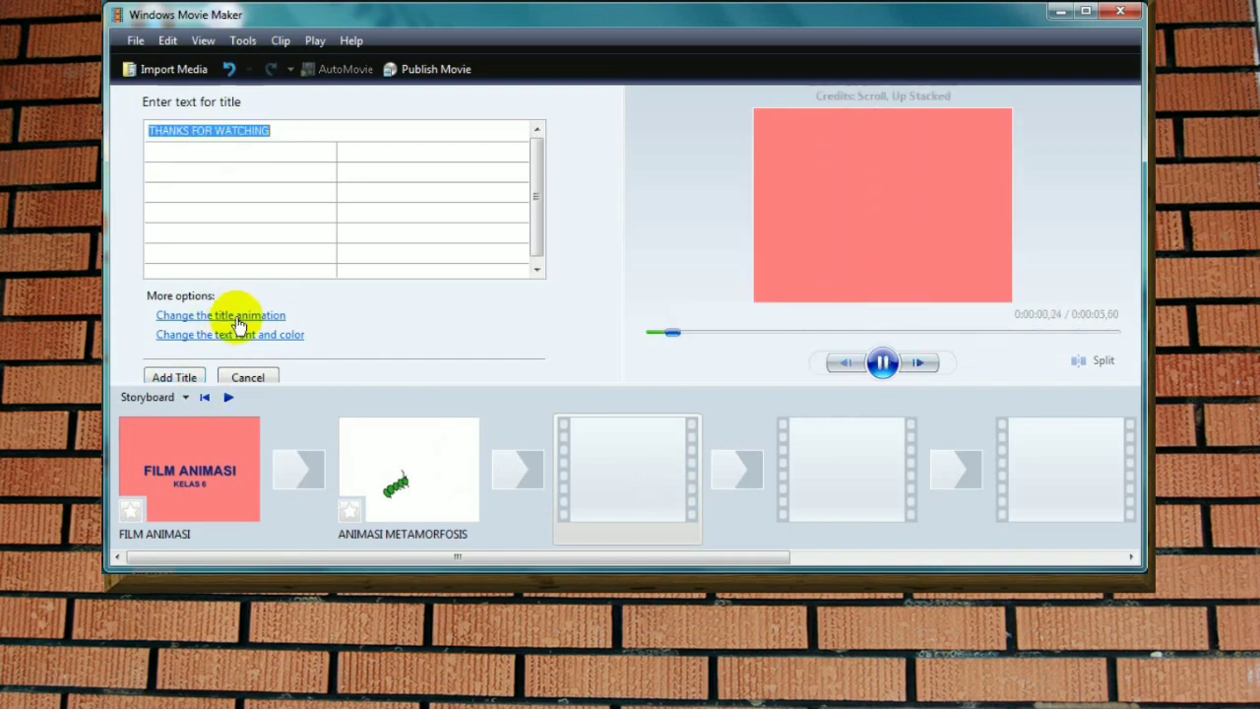
Step: Compare several title animations for the credits and add them to the storyboard with the Exploding Outline animation
left_click(232, 318)
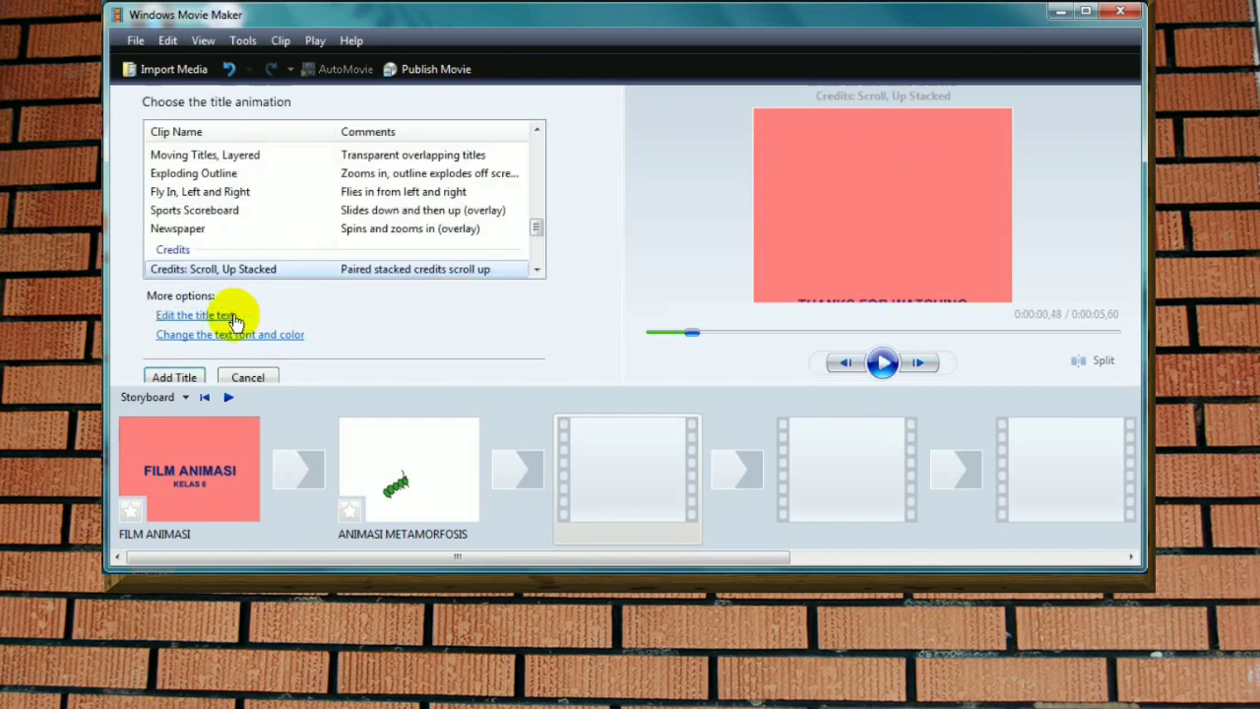
left_click(194, 175)
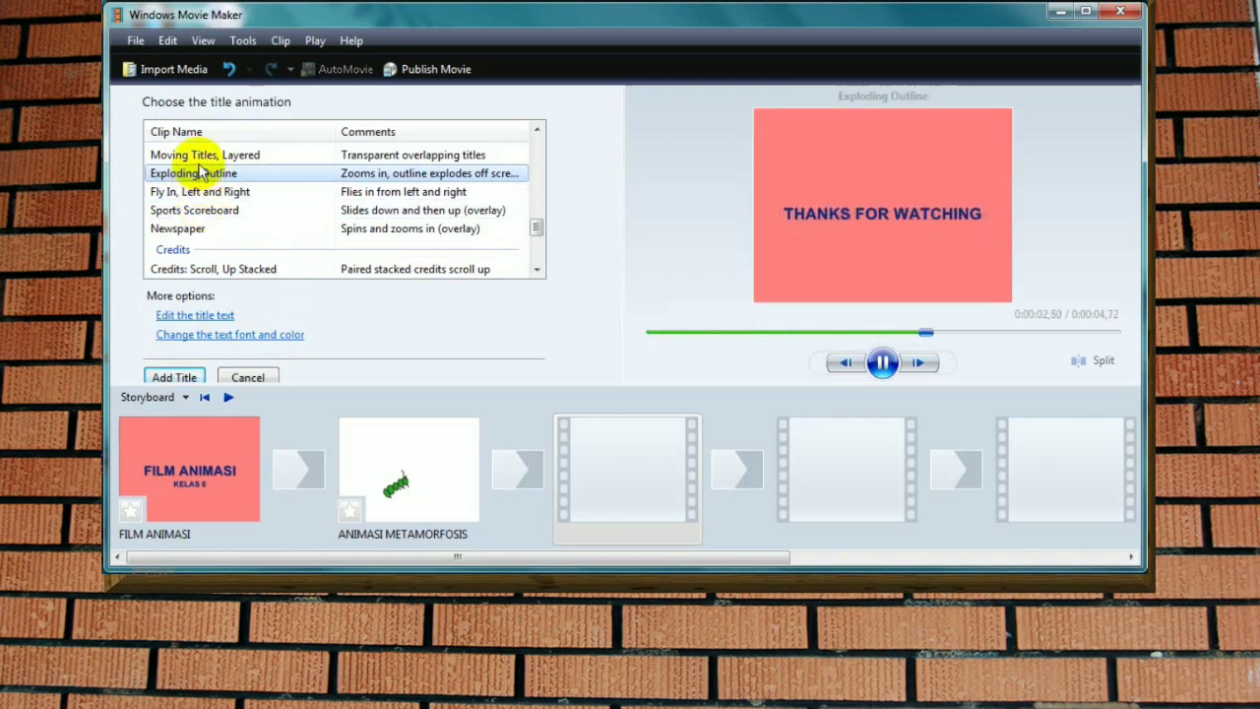
left_click(203, 157)
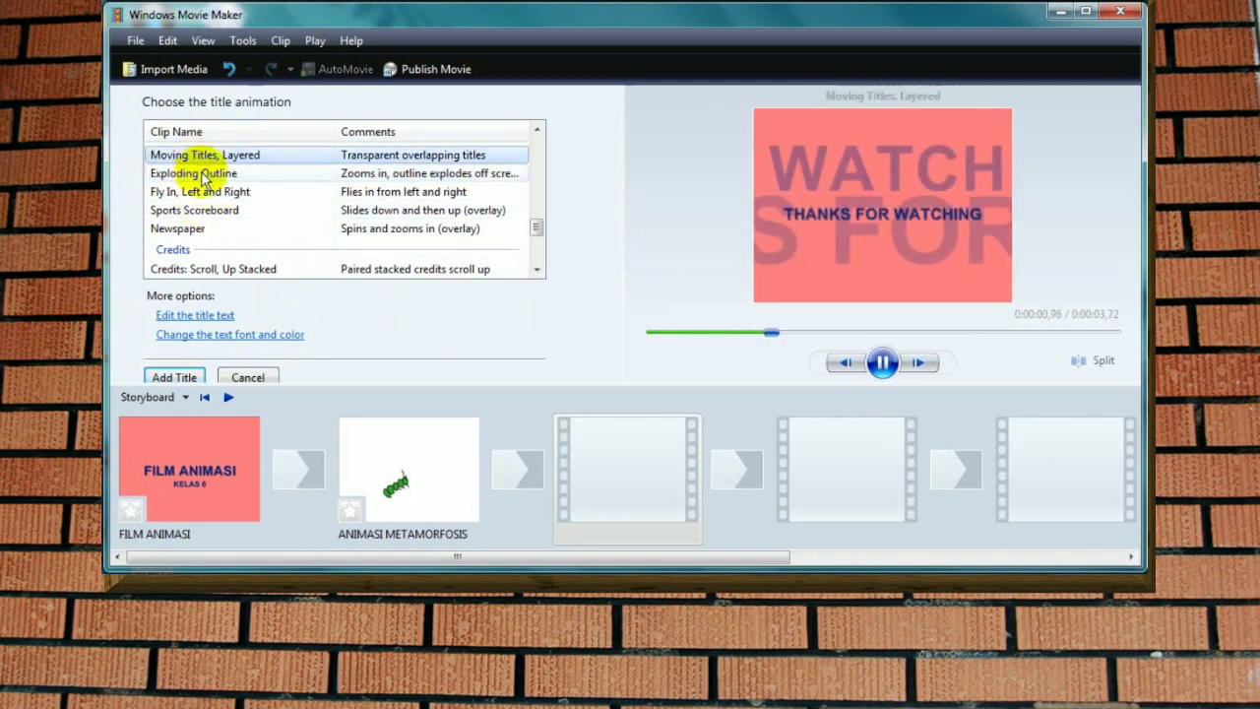
left_click(202, 192)
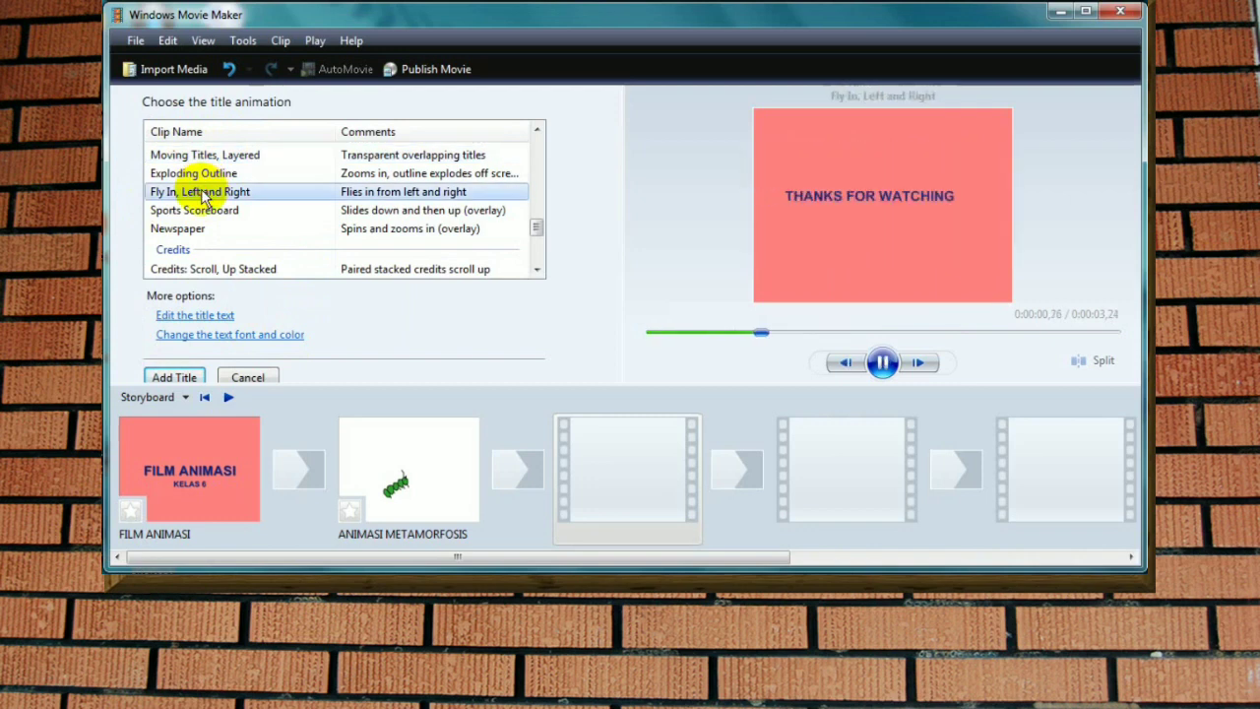
left_click(187, 228)
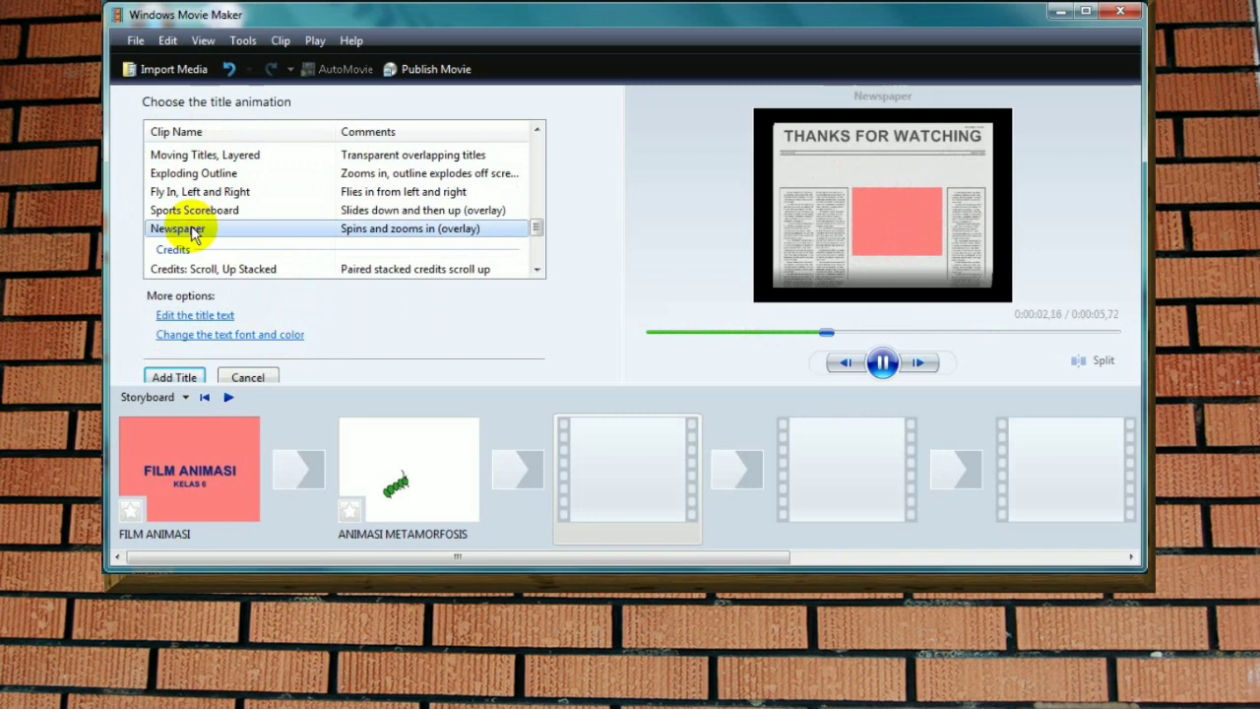
left_click(174, 377)
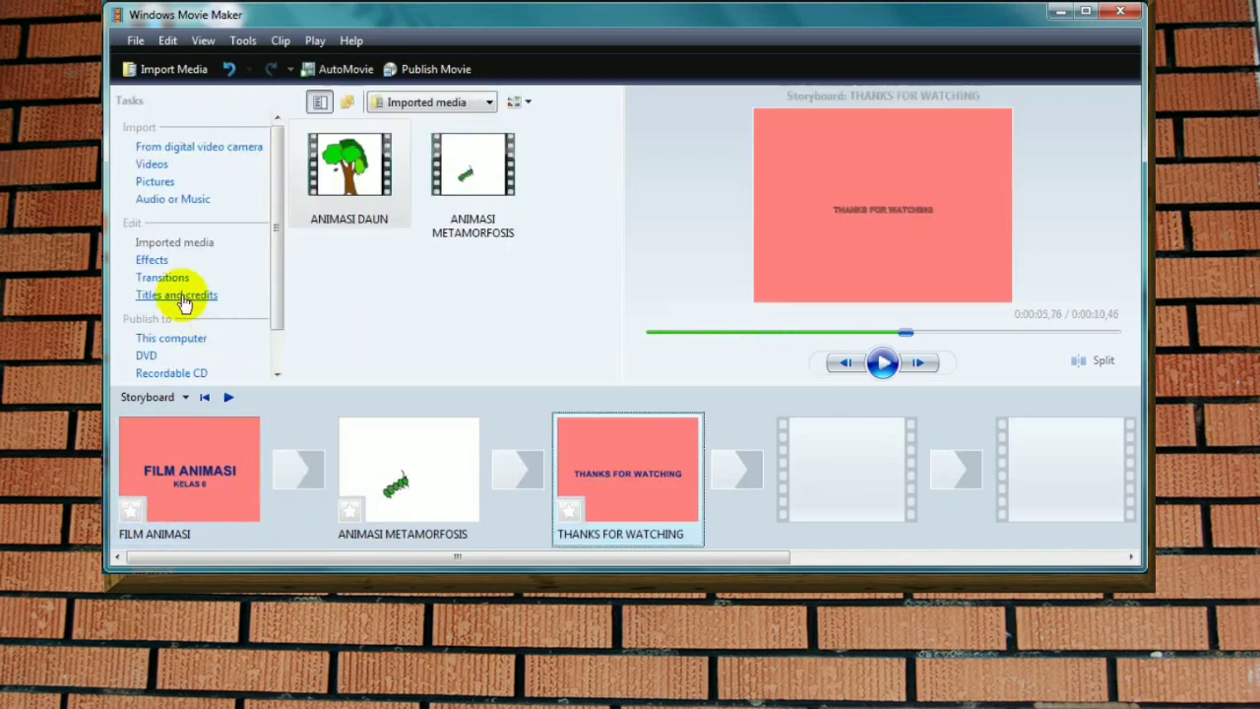
Step: Apply the 3D Ripple effect to the FILM ANIMASI title clip on the storyboard
left_click(150, 261)
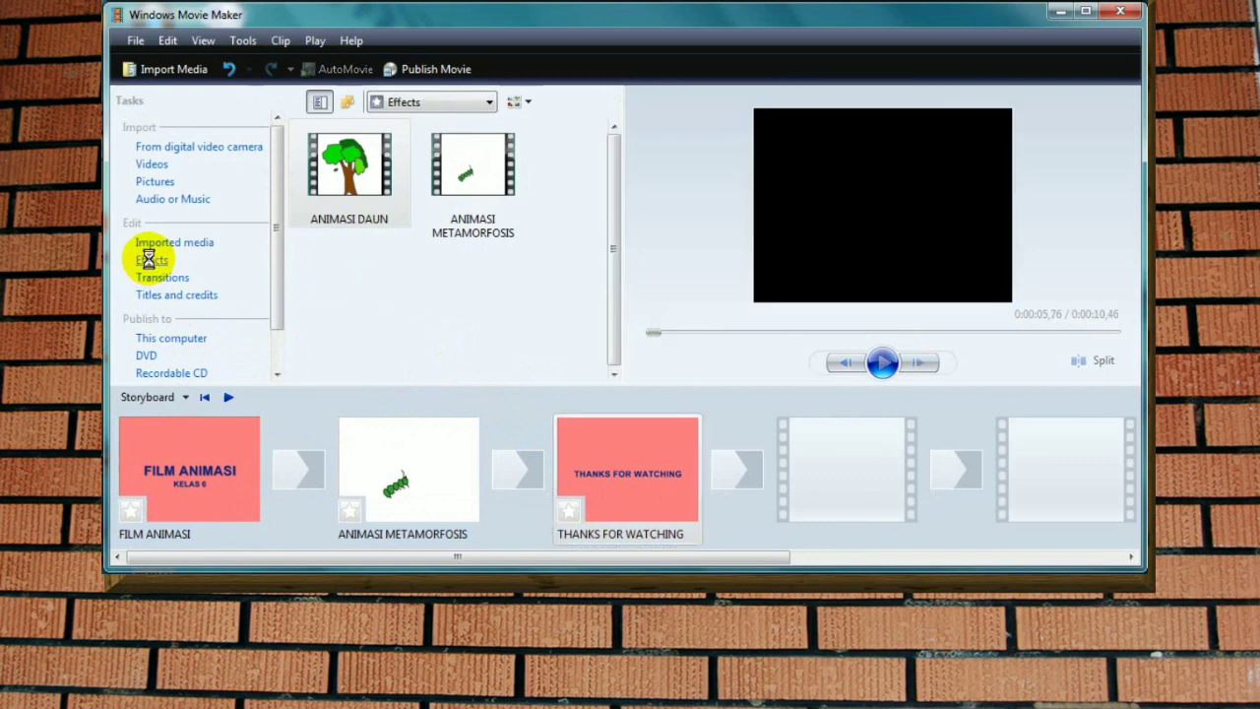
left_click(363, 207)
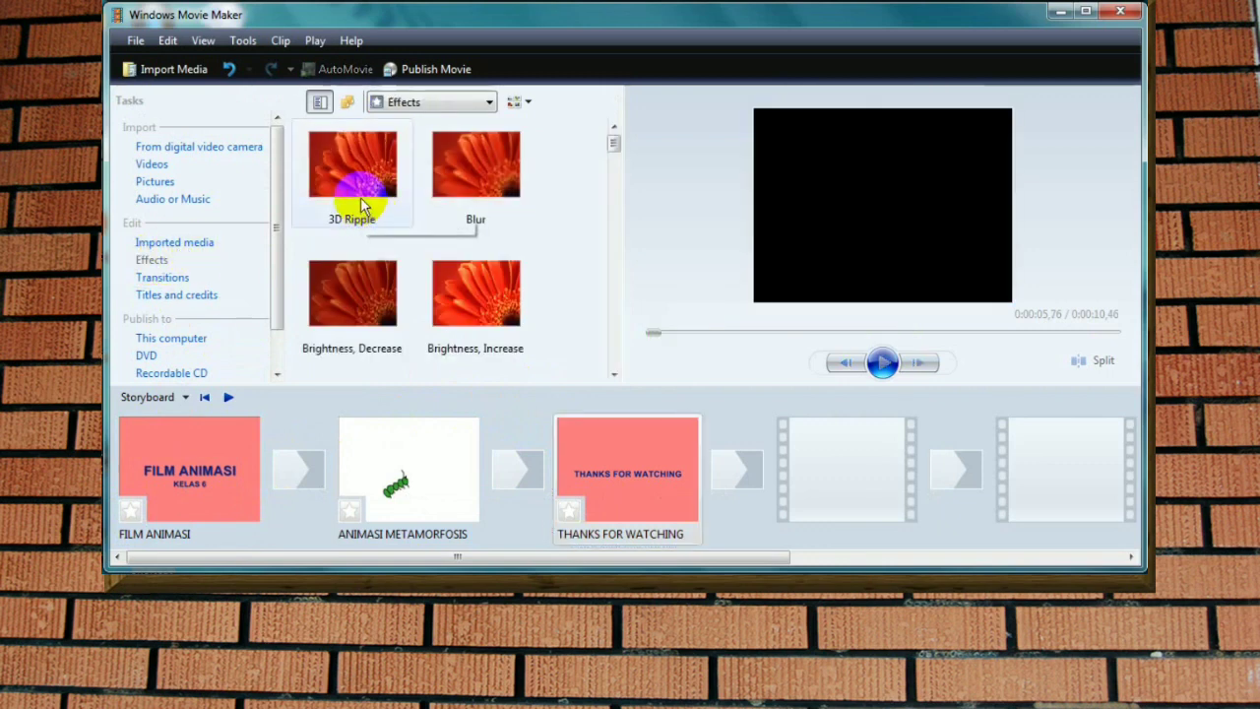
left_click_drag(362, 202, 125, 515)
left_click(463, 173)
left_click(361, 175)
left_click_drag(360, 176, 131, 515)
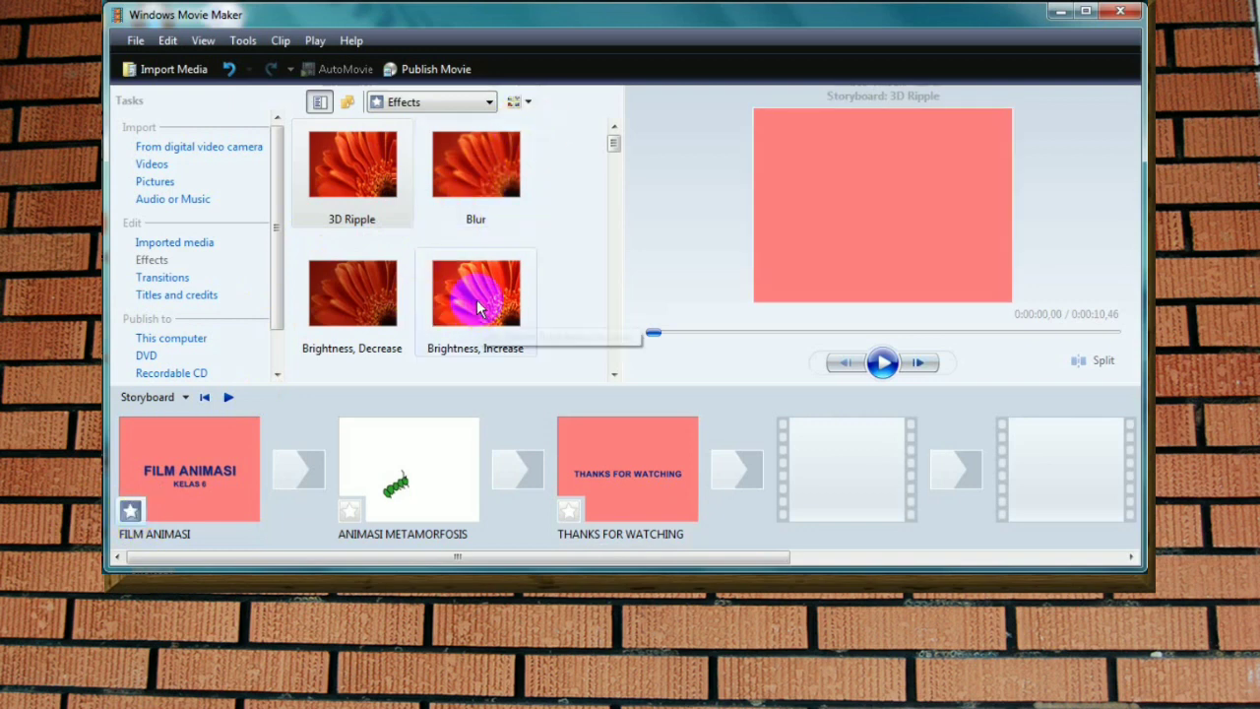
Step: Apply the Brightness, Increase effect to the ANIMASI METAMORFOSIS clip and Ease Out to the THANKS FOR WATCHING credits
left_click_drag(478, 308, 350, 510)
scroll(463, 246, "down", 1)
left_click_drag(475, 162, 571, 506)
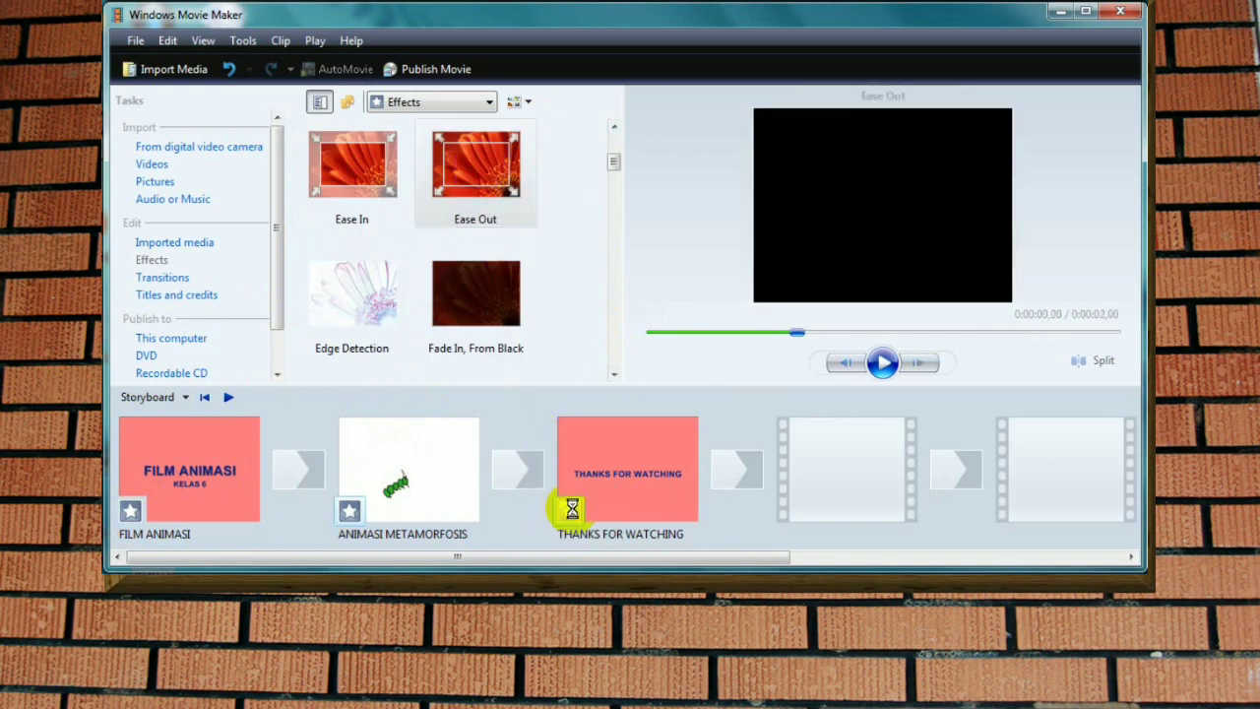
Step: Add a Dissolve transition between FILM ANIMASI and ANIMASI METAMORFOSIS, and a Fan, In transition before THANKS FOR WATCHING
left_click(167, 278)
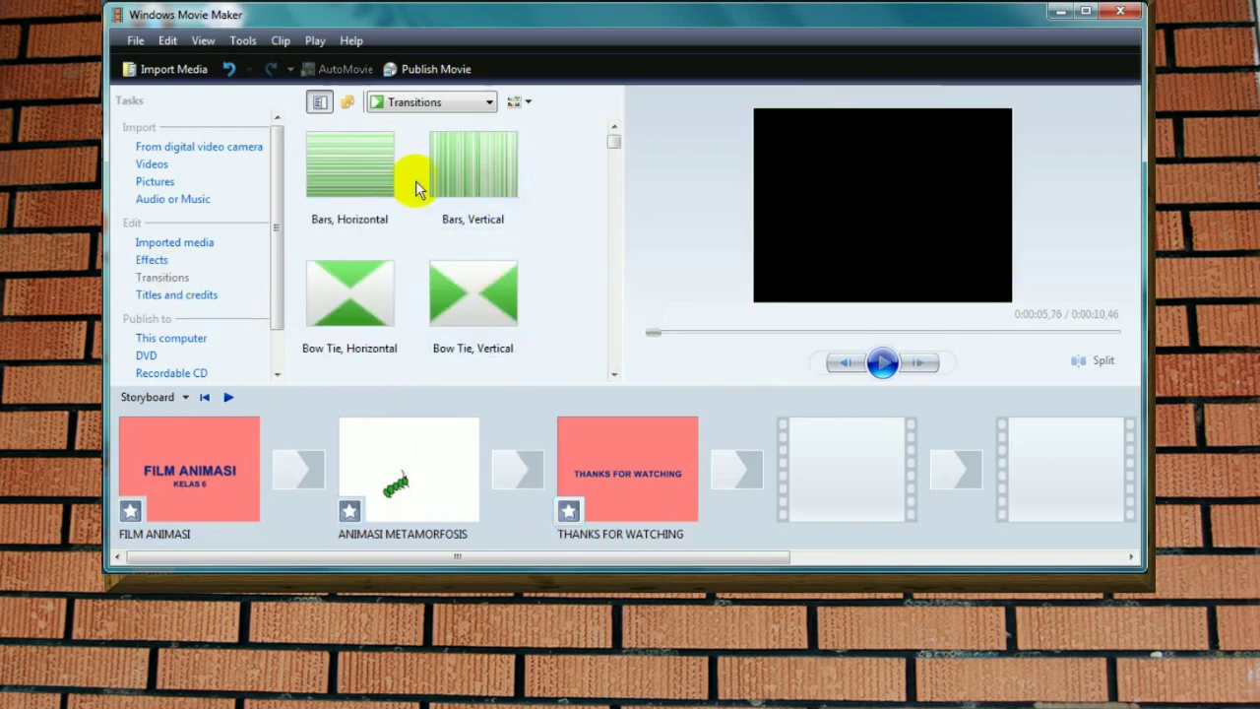
left_click(613, 376)
left_click(613, 375)
left_click(613, 375)
left_click(613, 375)
left_click(613, 375)
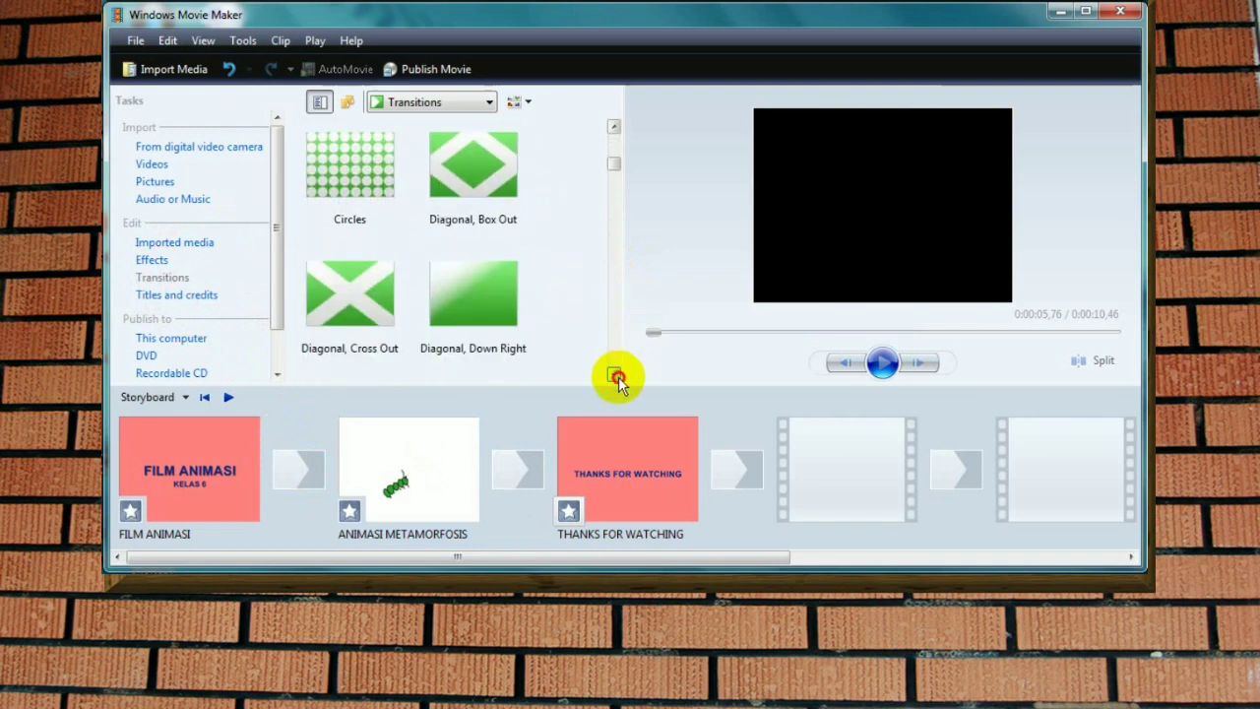
left_click(614, 375)
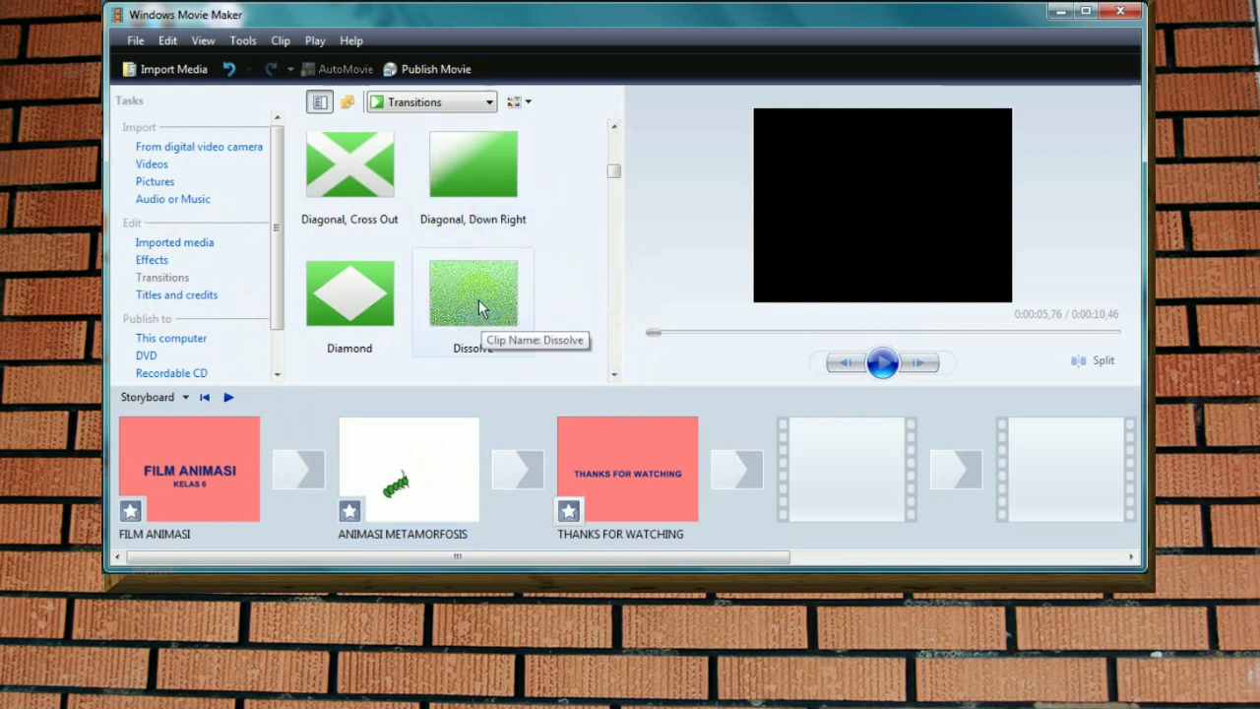
left_click_drag(478, 299, 293, 474)
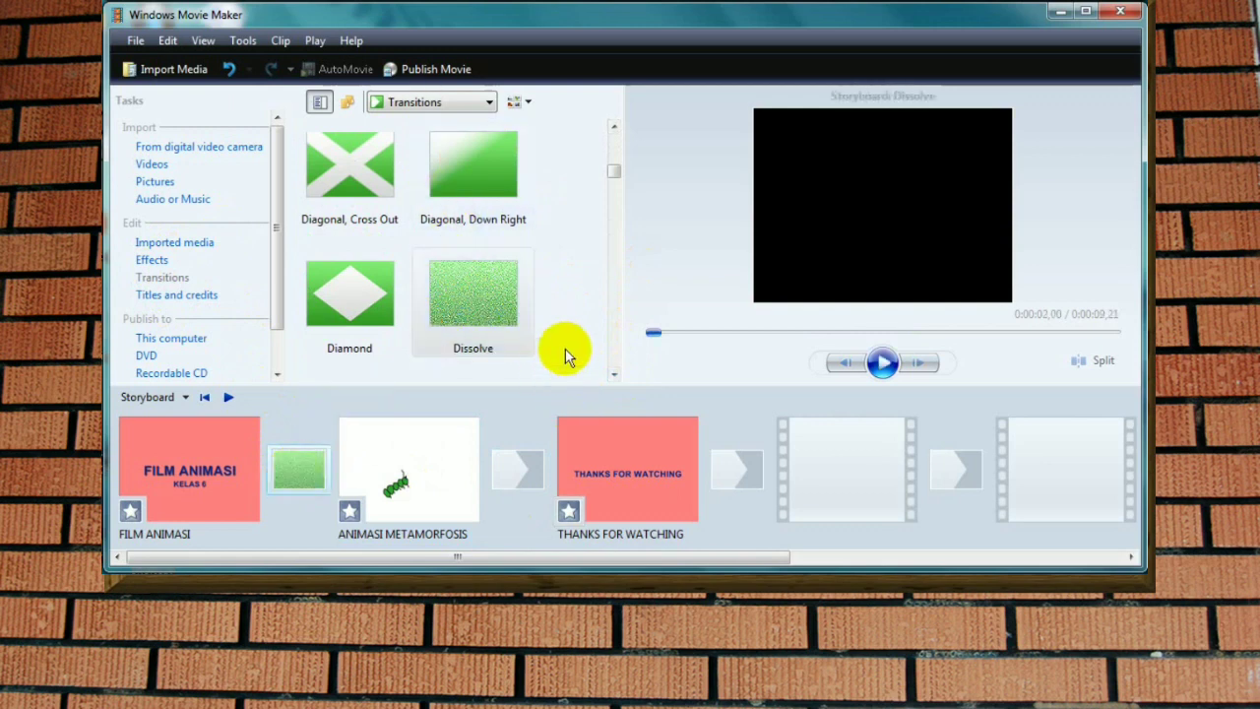
left_click(613, 373)
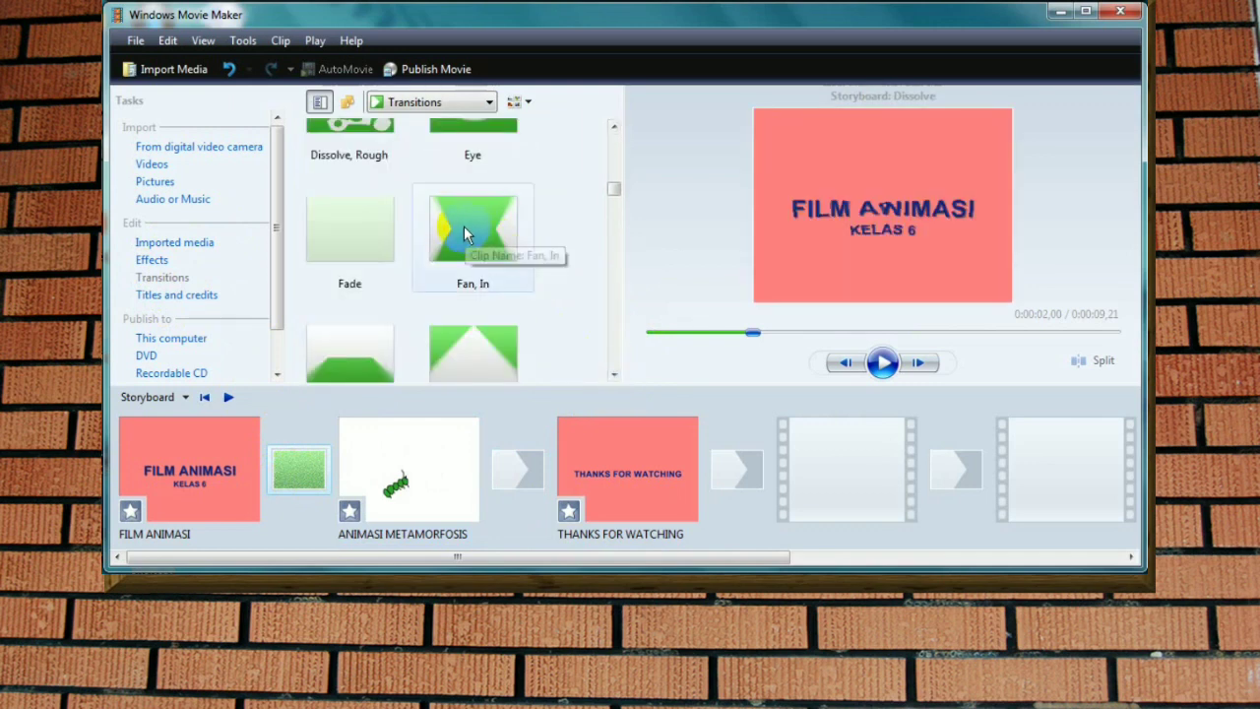
left_click_drag(463, 224, 515, 473)
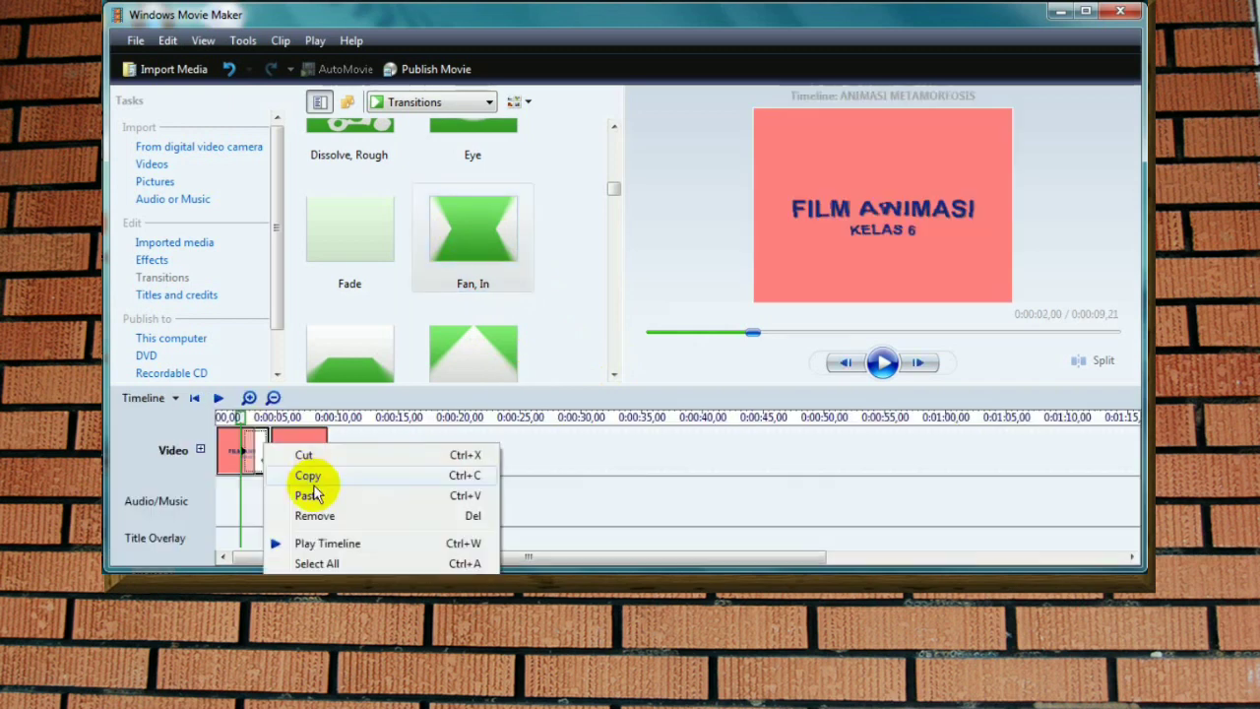
Step: Copy the ANIMASI METAMORFOSIS clip on the timeline, paste another copy beside it, and return to the storyboard view
left_click(313, 492)
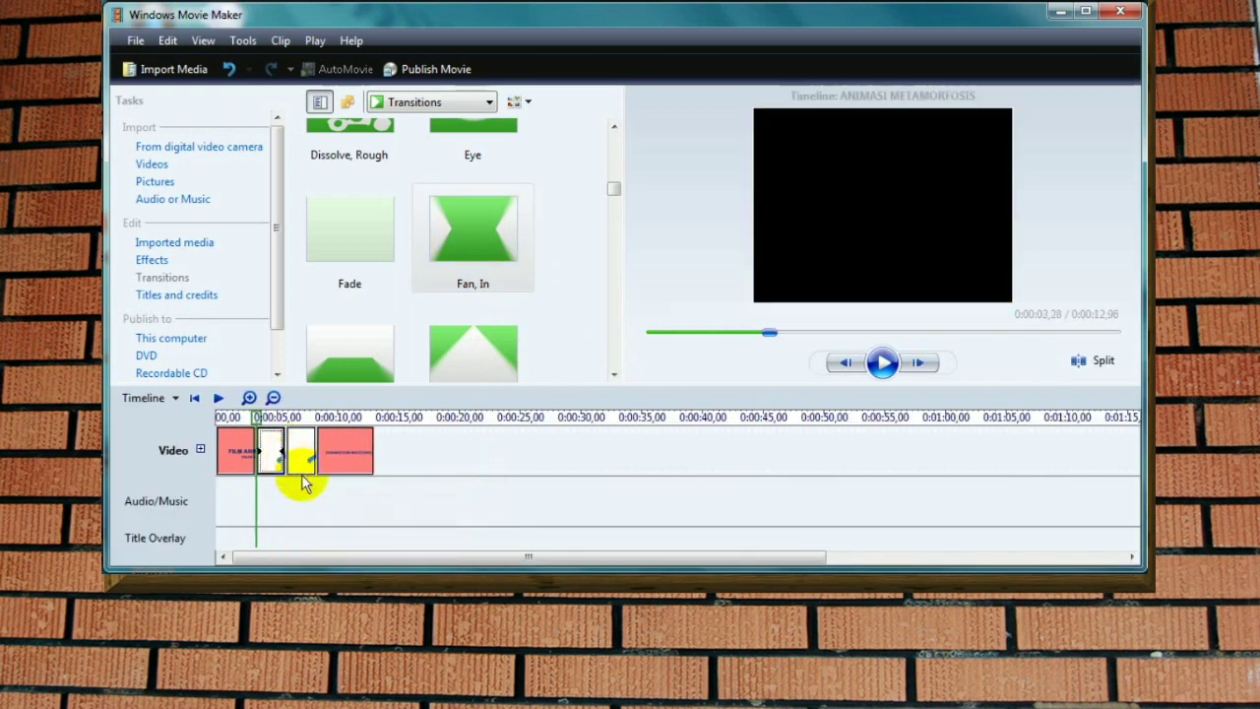
left_click_drag(260, 420, 204, 420)
right_click(300, 450)
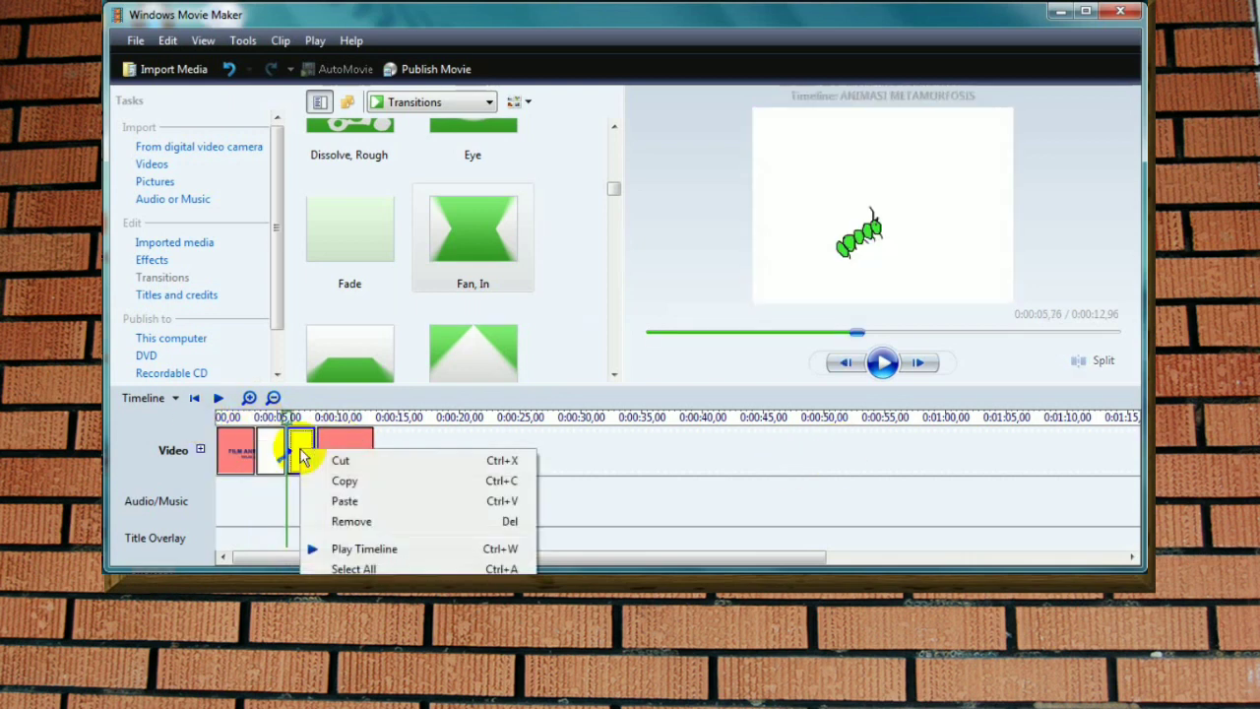
left_click(338, 481)
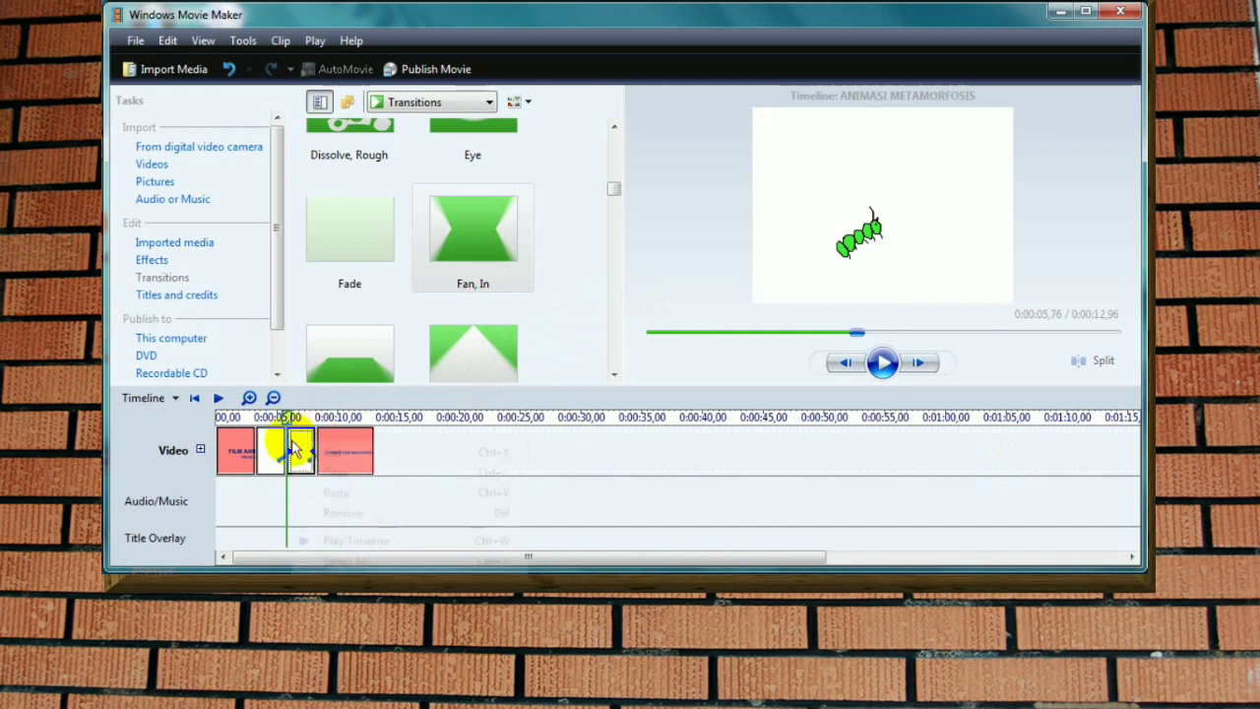
right_click(288, 443)
left_click(337, 491)
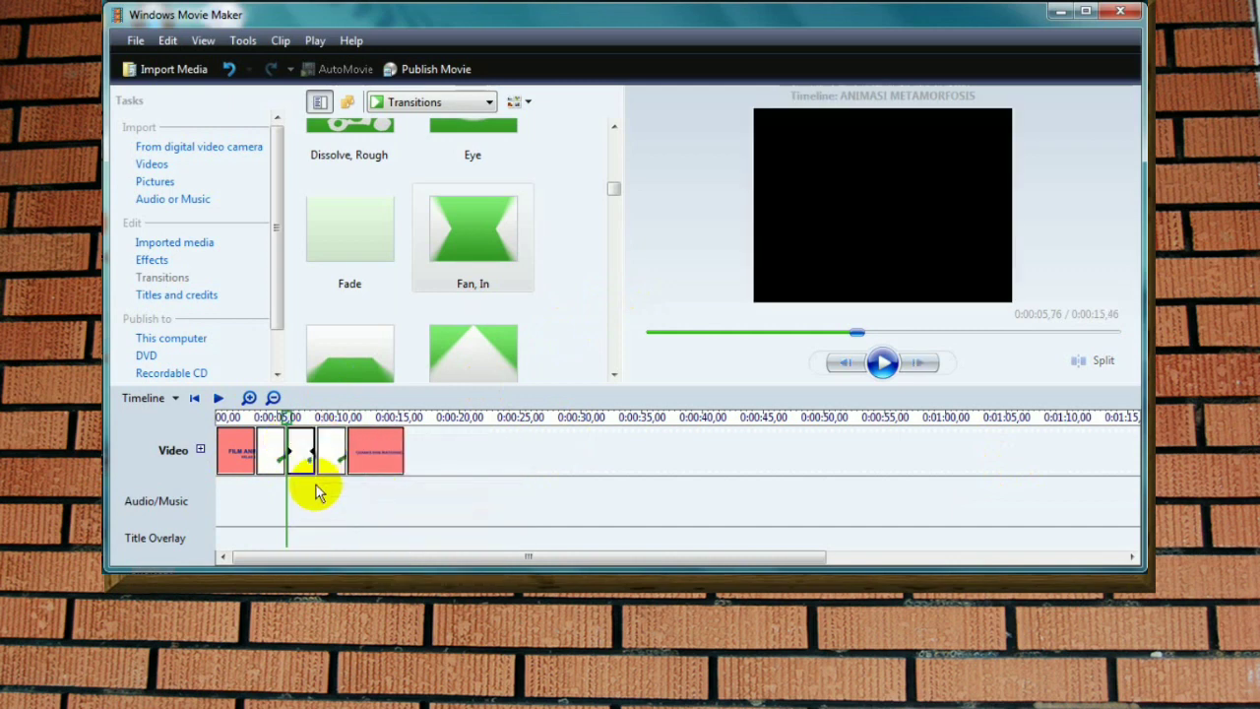
left_click(174, 399)
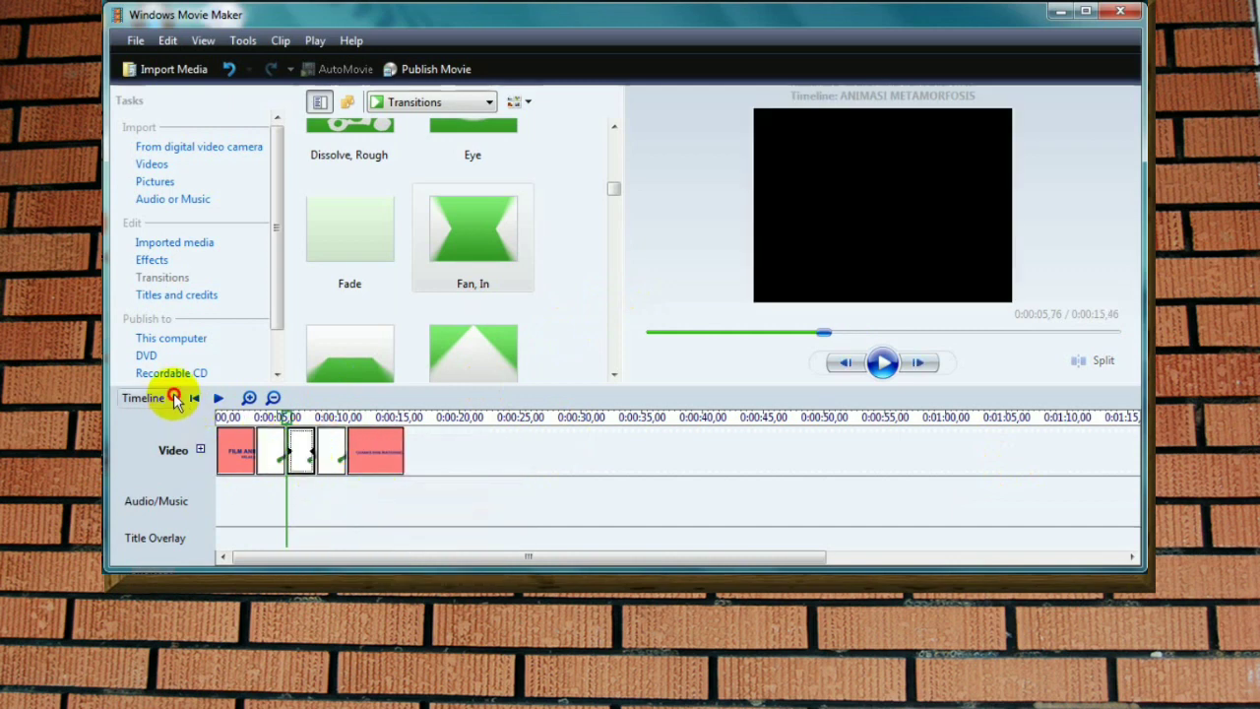
left_click(174, 419)
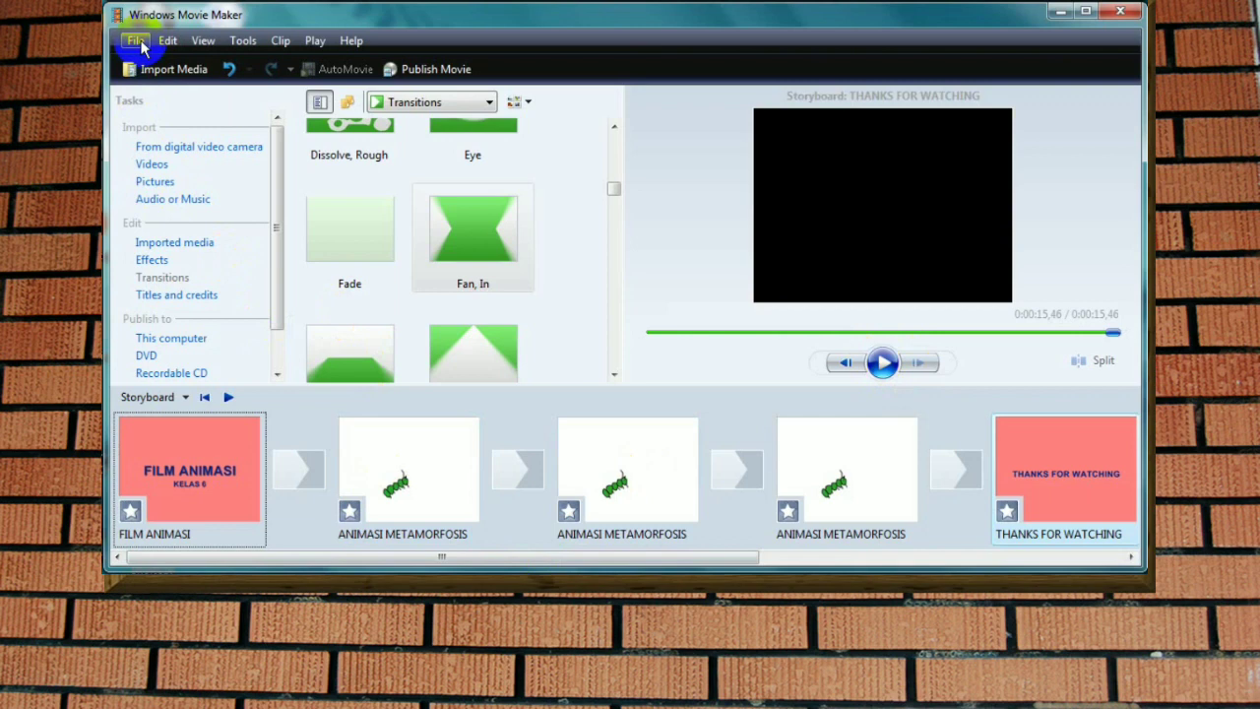
Step: Save the project as FILM ANIMASI in the PENCIL folder on drive E
left_click(136, 40)
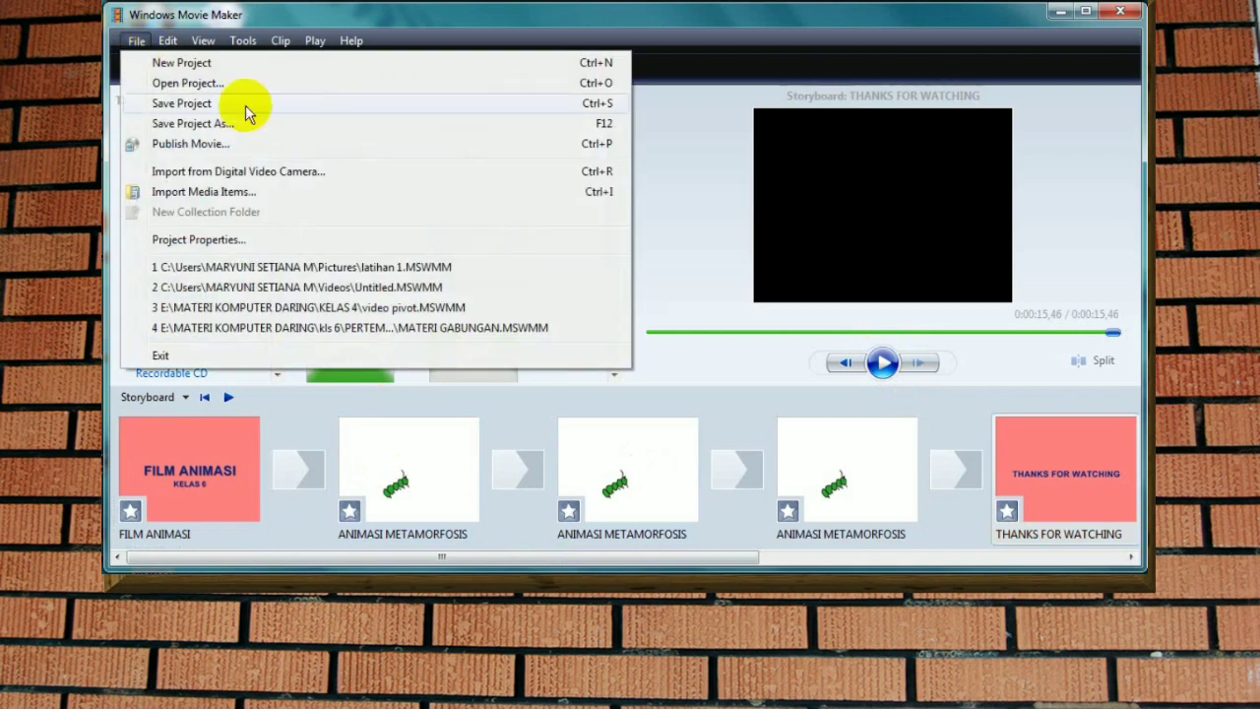
left_click(184, 124)
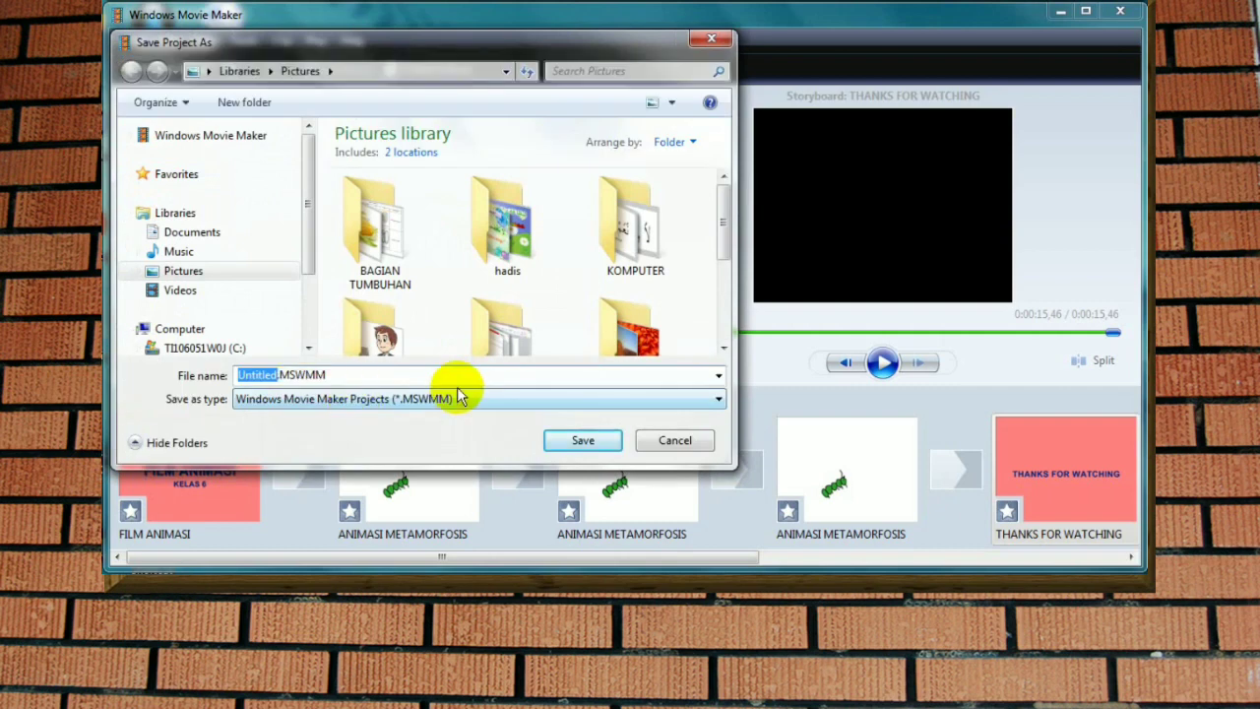
type("FILM ANIMASI")
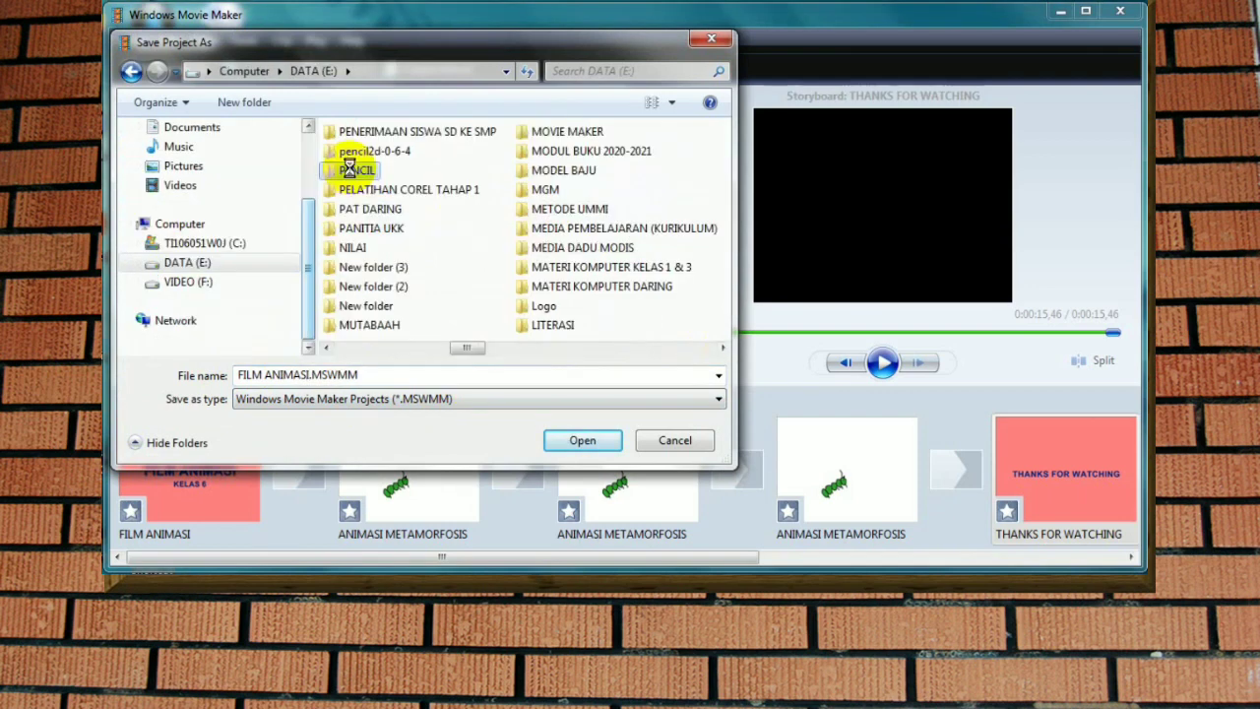
double_click(350, 171)
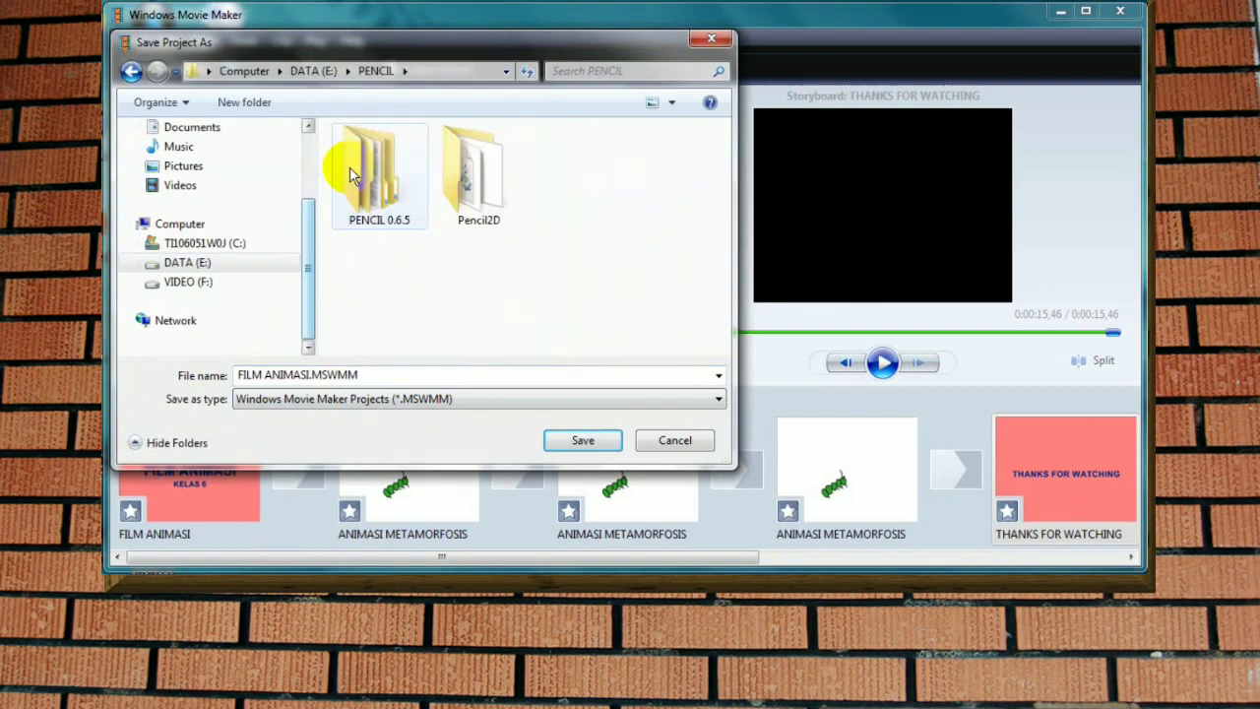
left_click(598, 446)
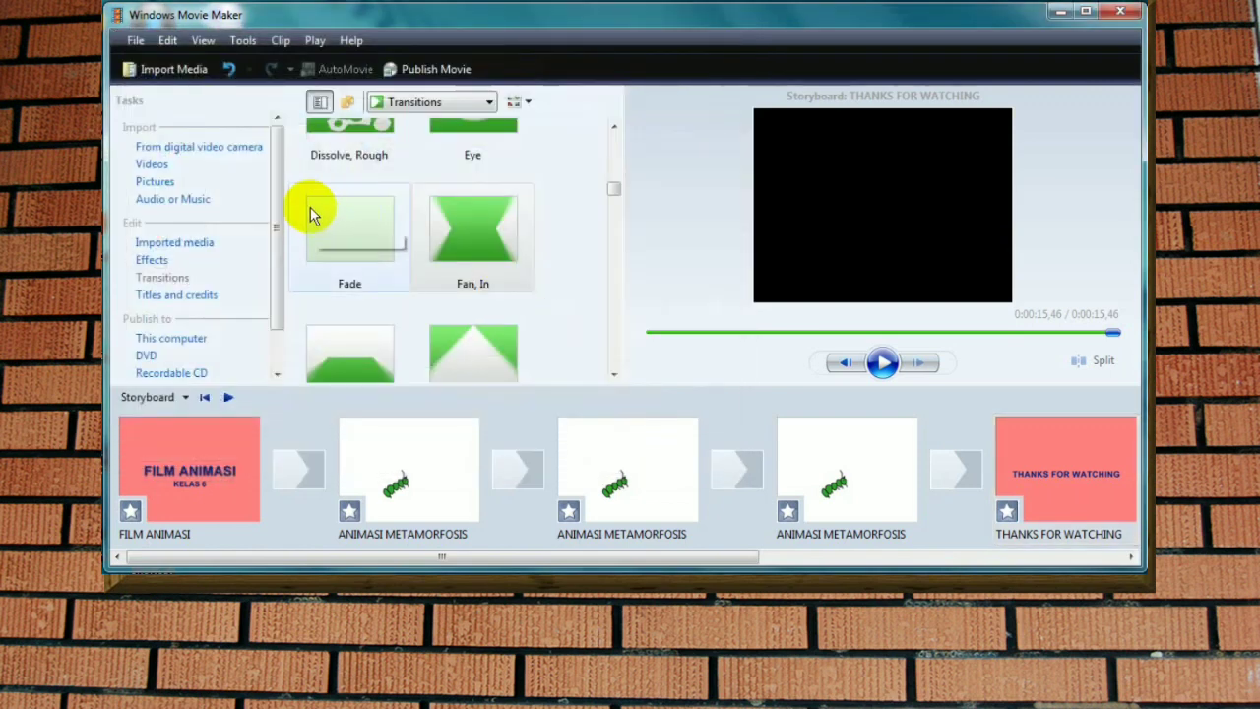
Step: Set up publishing the movie to this computer as FILM ANIMASI, with the PENCIL folder as destination
left_click(136, 44)
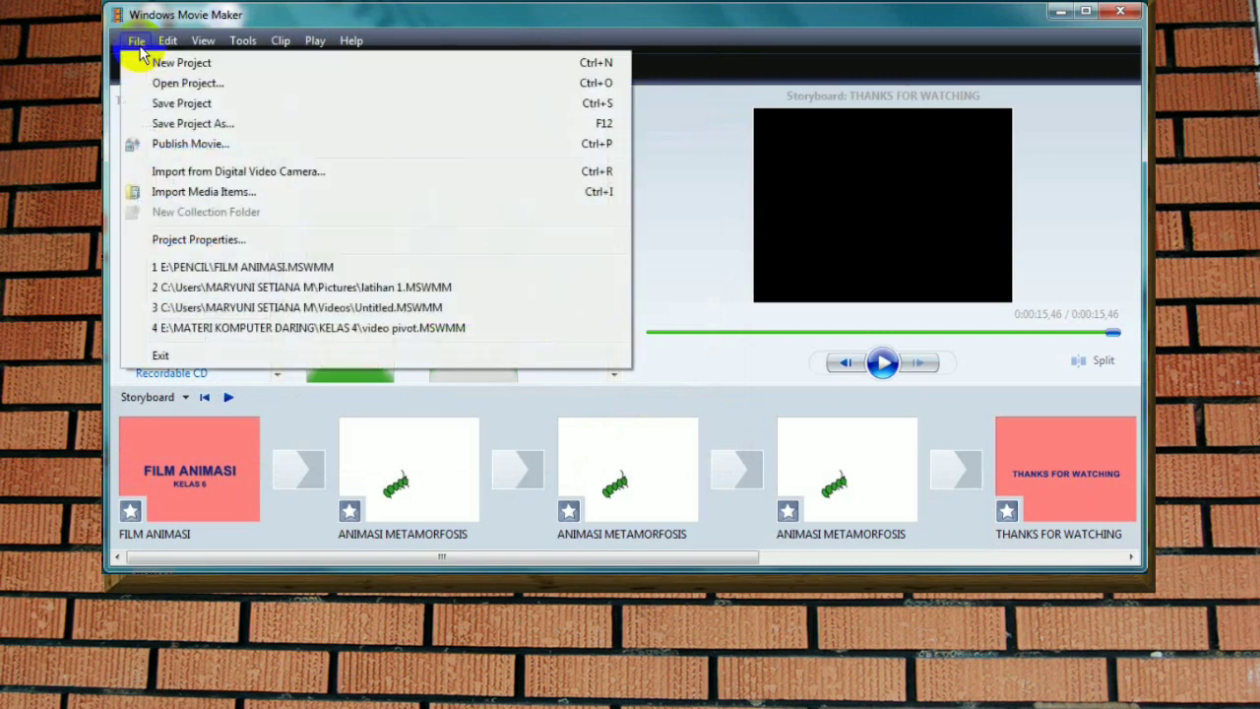
left_click(190, 143)
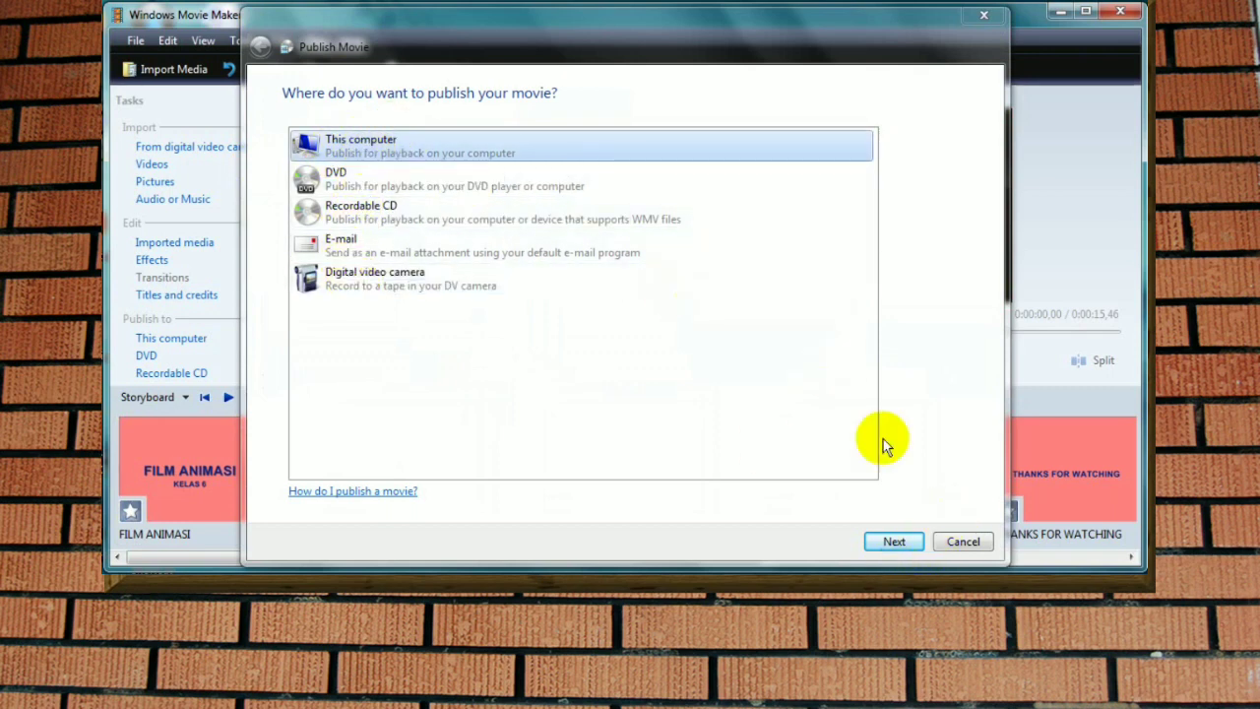
left_click(894, 545)
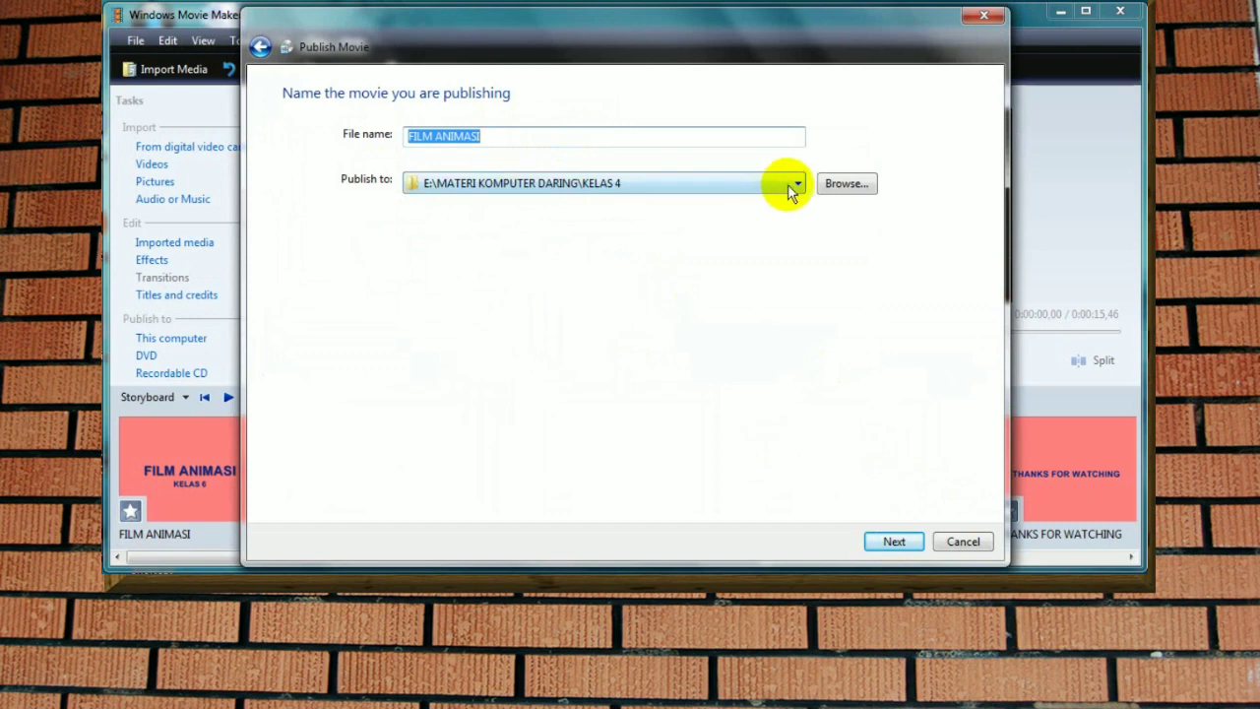
left_click(828, 185)
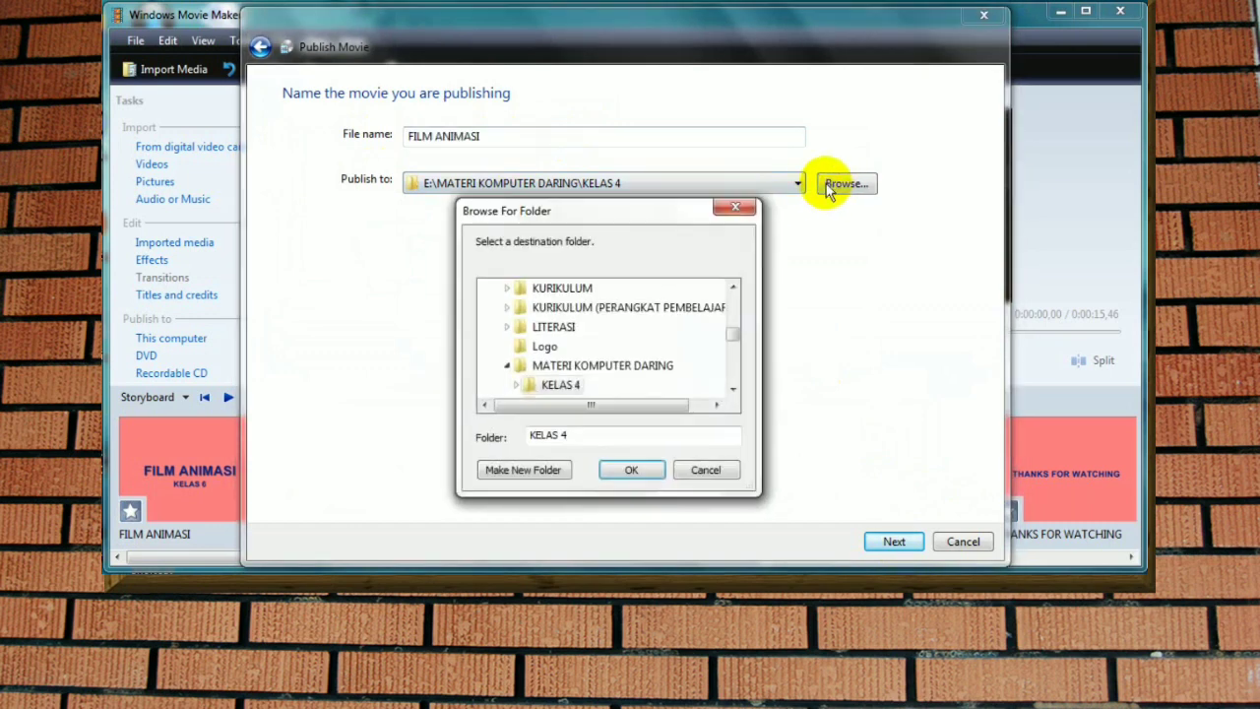
scroll(558, 384, "down", 3)
left_click(558, 364)
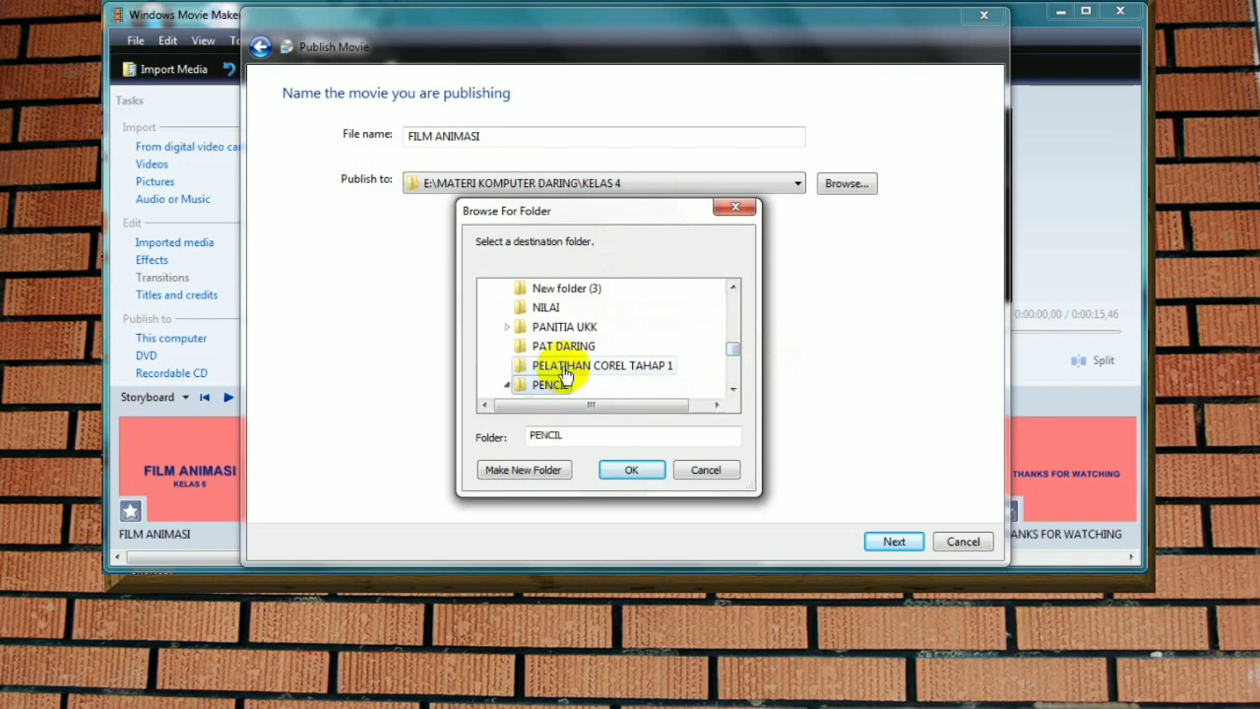
left_click(732, 389)
left_click(732, 391)
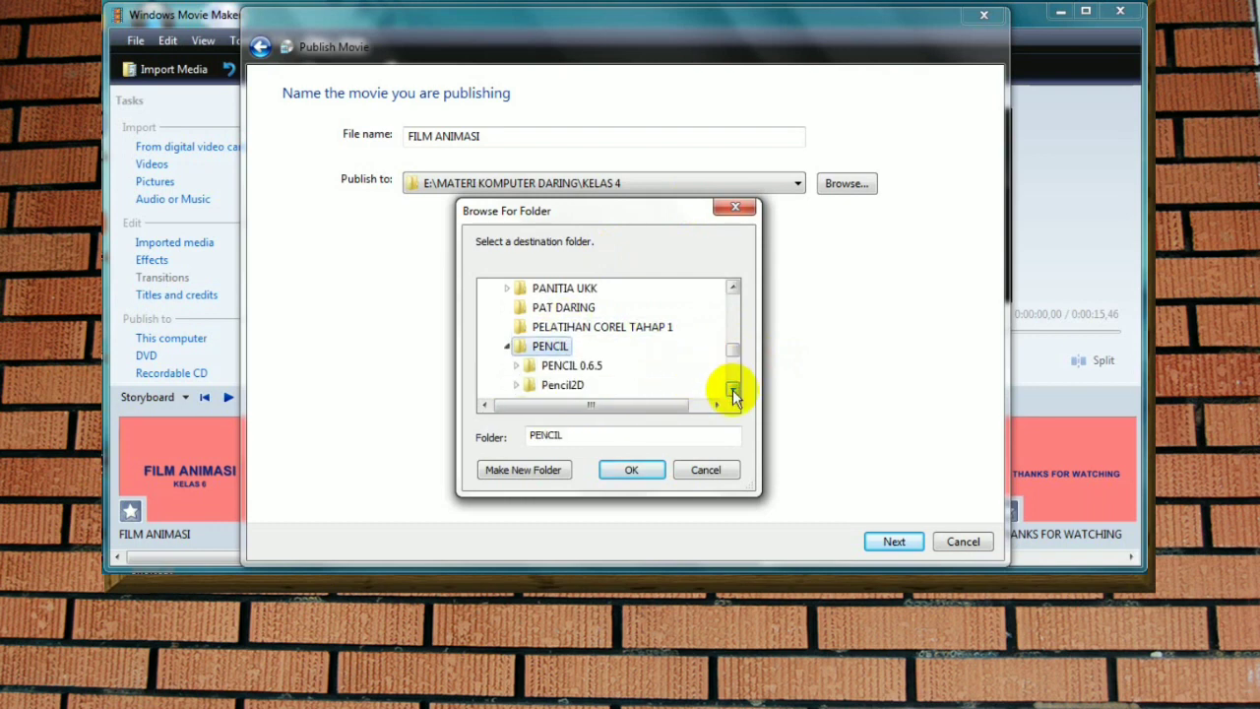
left_click(629, 474)
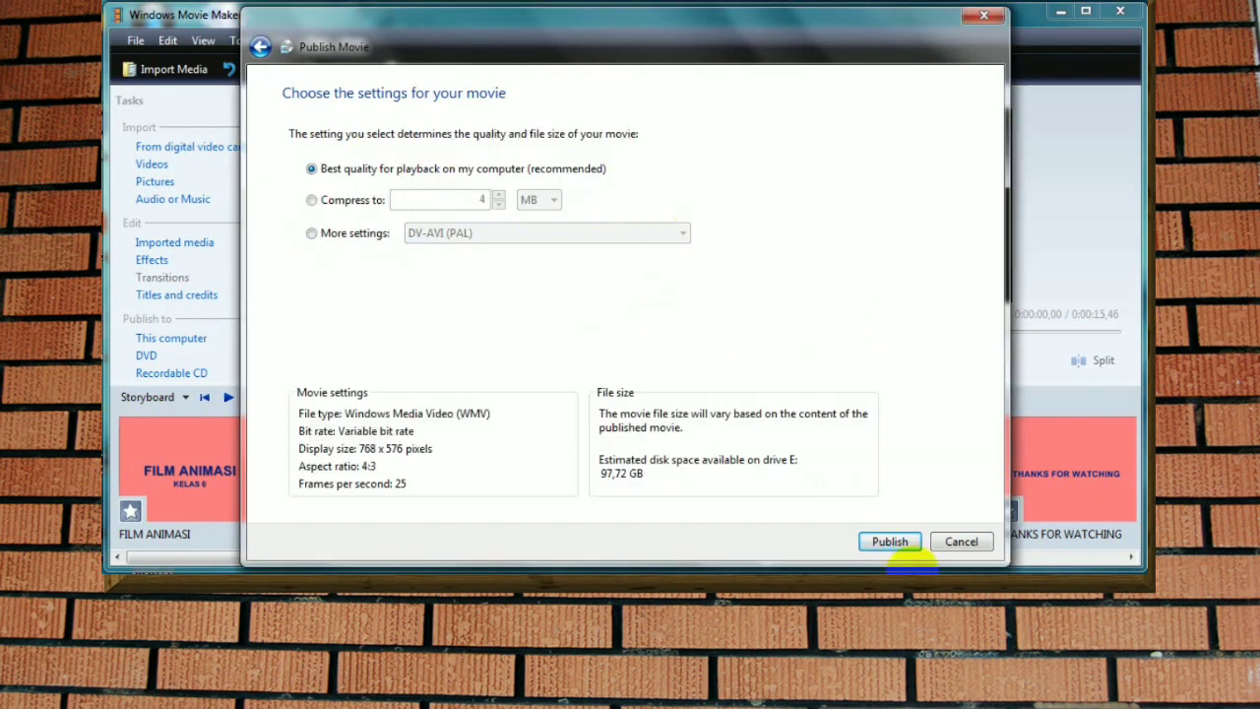
Step: Publish the movie at best quality for playback on the computer, and play the finished file
left_click(891, 541)
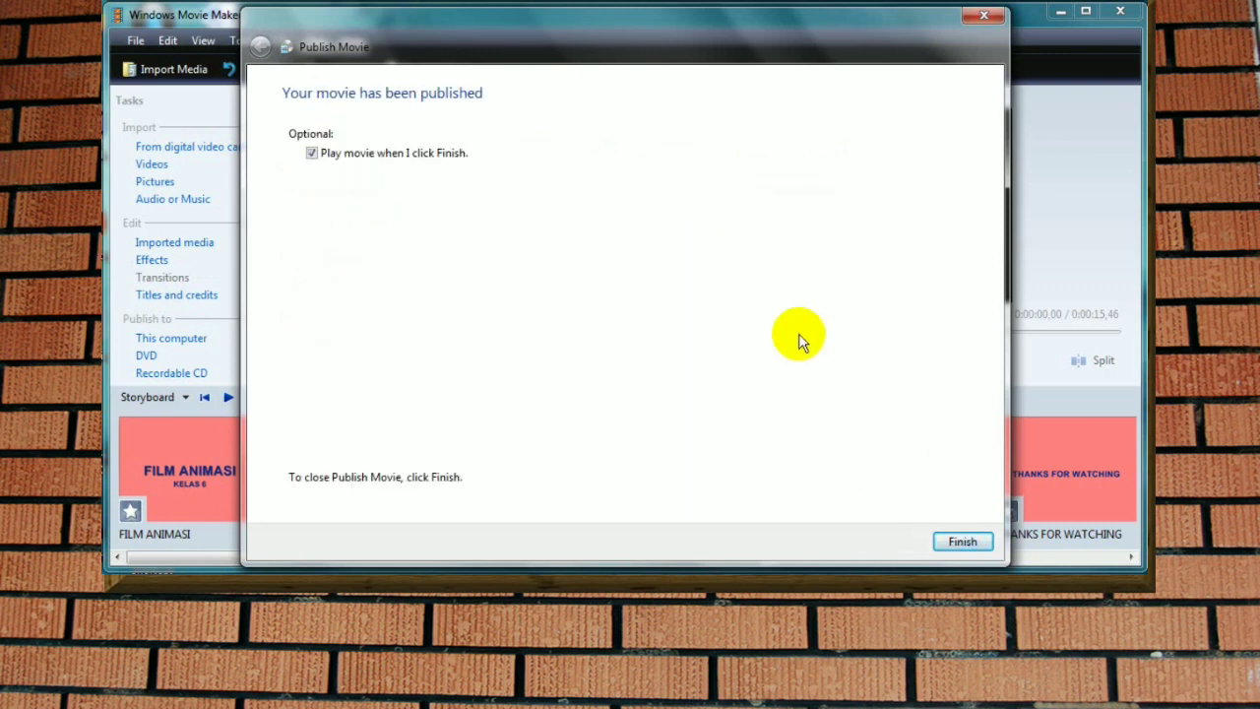
left_click(961, 542)
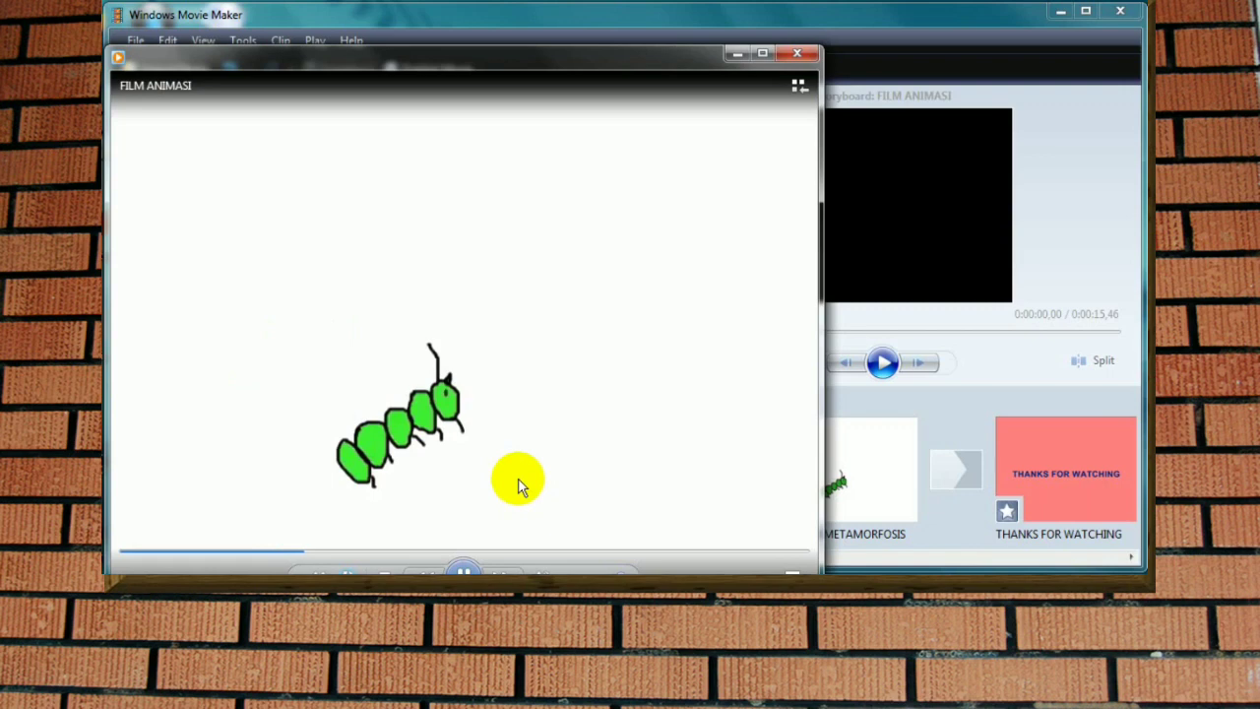
left_click_drag(412, 61, 445, 34)
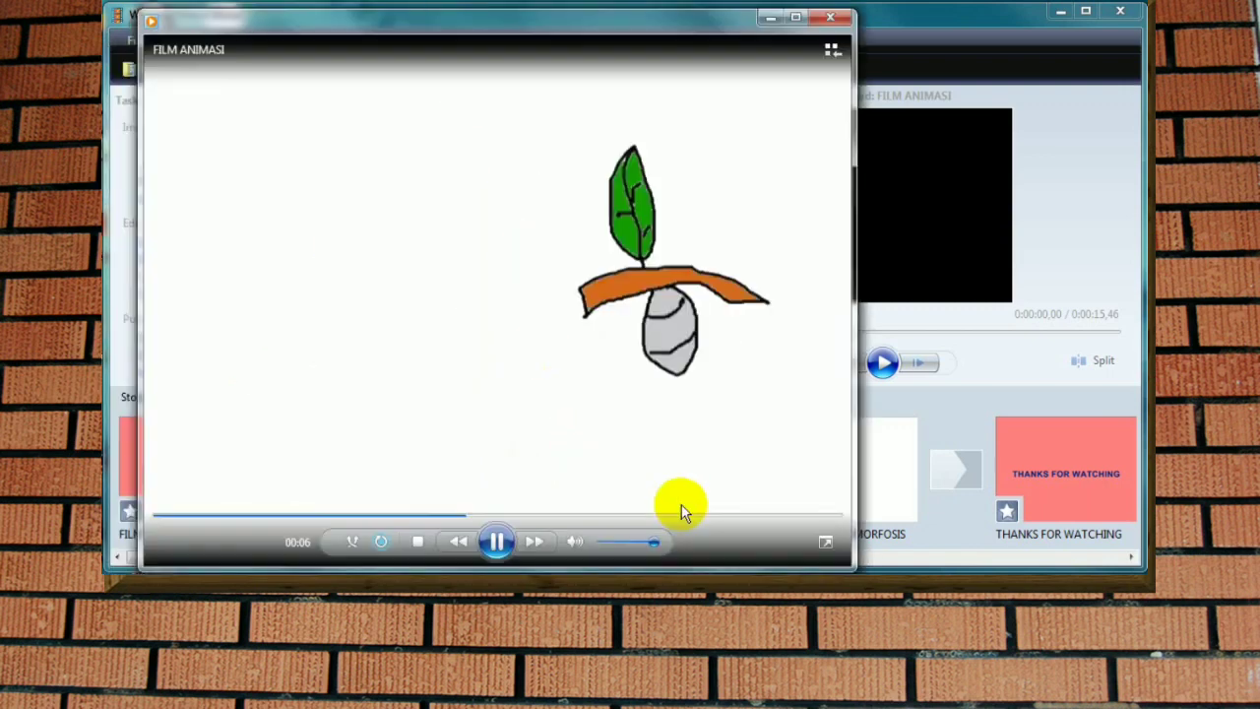